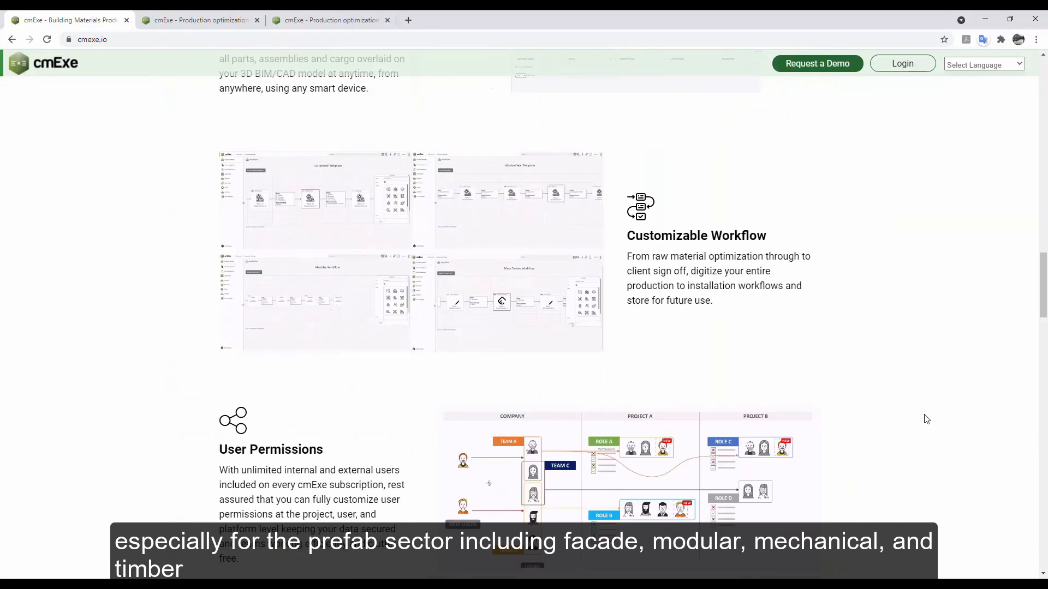
- Switch from the homepage to the Curtainwall Project New viewer and show an enlarged model tree down to the CW8_1 parts
scroll(926, 420, down, 4)
scroll(926, 419, down, 10)
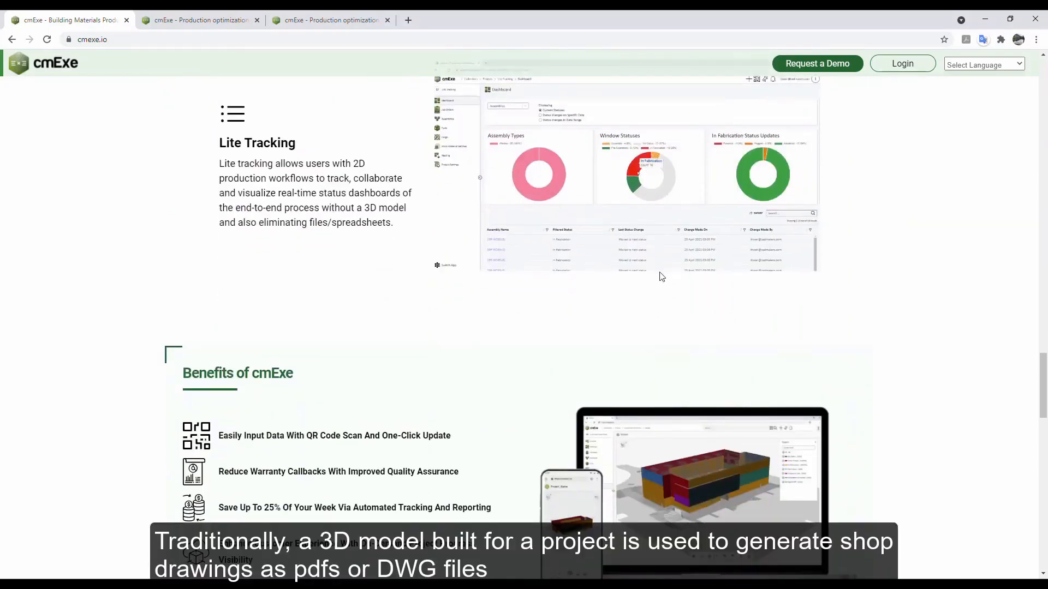
click(202, 21)
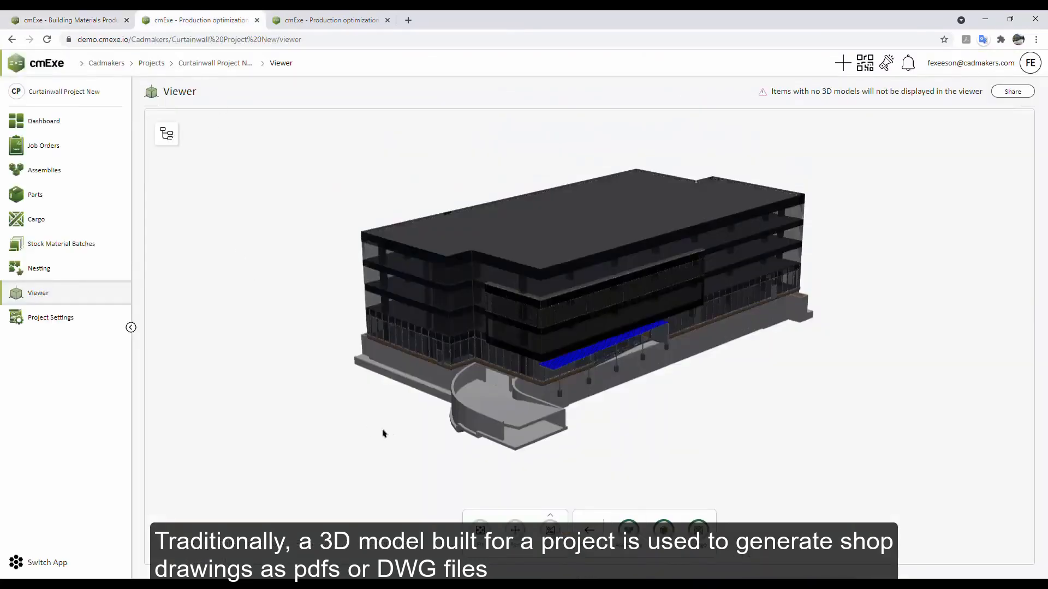
mouse_move(383, 434)
mouse_down()
mouse_move(421, 432)
mouse_move(388, 428)
mouse_up()
click(166, 134)
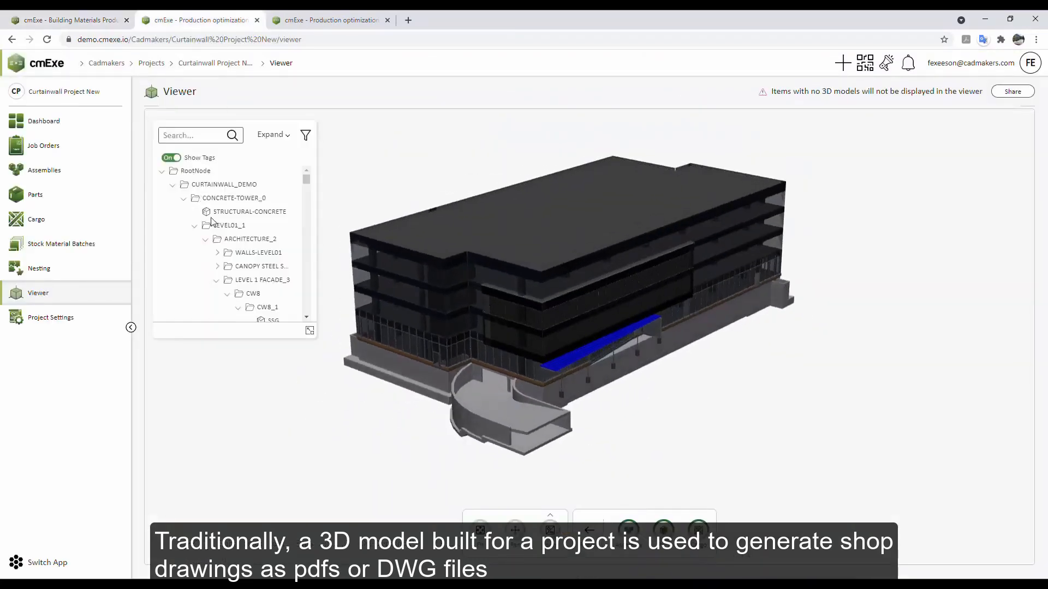
drag(309, 331, 323, 443)
scroll(278, 354, down, 2)
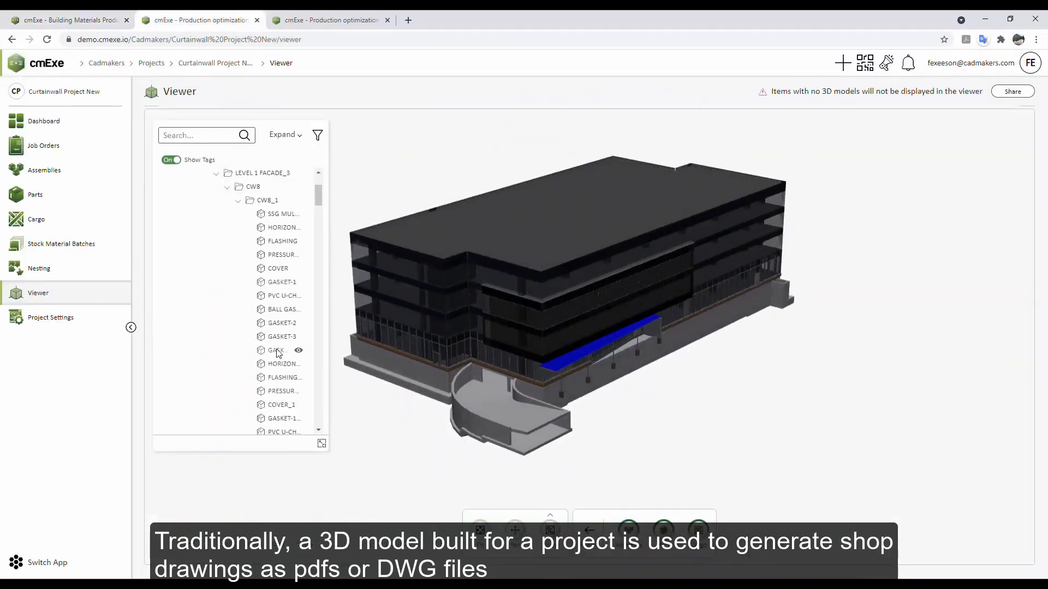
- Inspect the CW8_1 parts GASKET-4, GASKET-3, GASKET-2, the ball gasket and GASKET-1 individually in the 3D model
click(278, 351)
scroll(401, 397, up, 3)
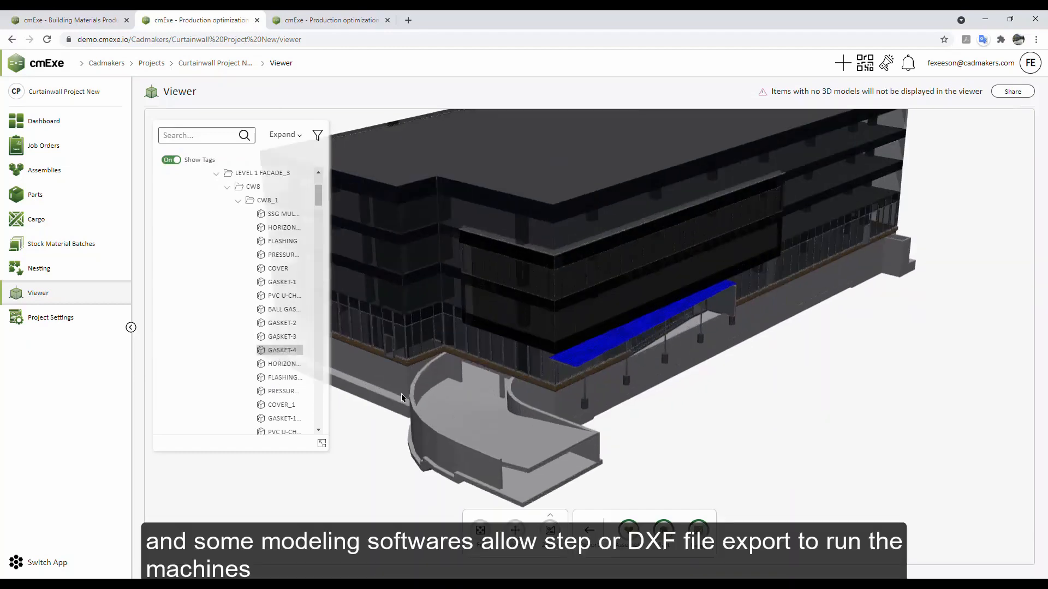
scroll(401, 398, up, 5)
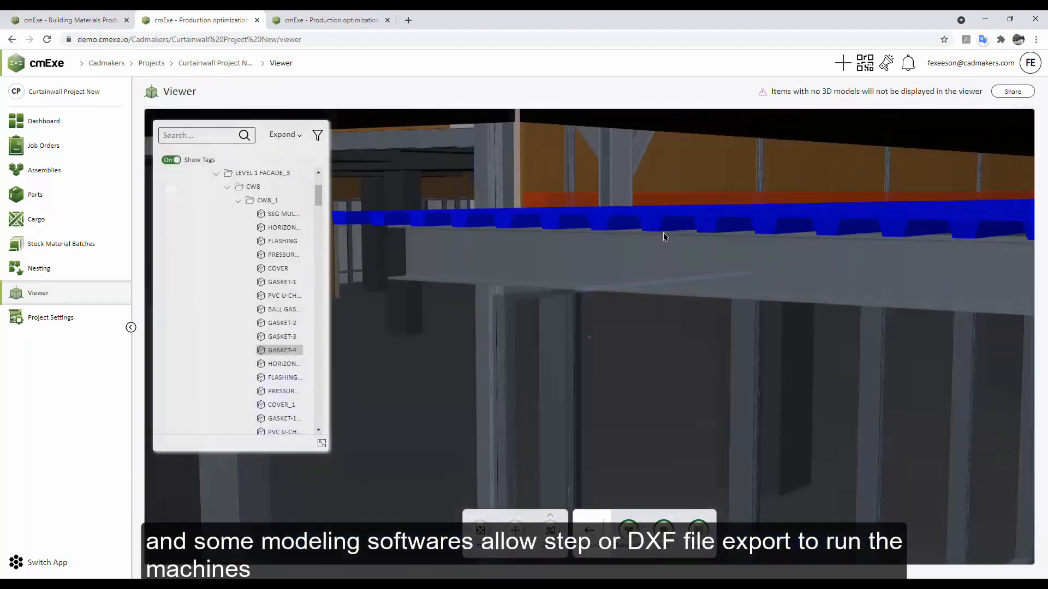
drag(663, 237, 335, 339)
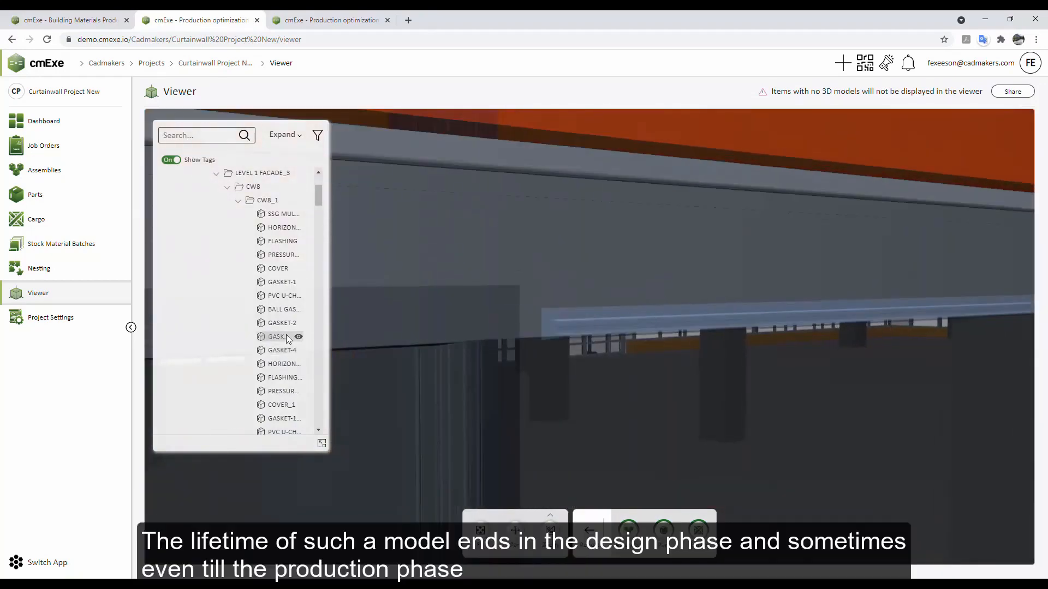
click(286, 335)
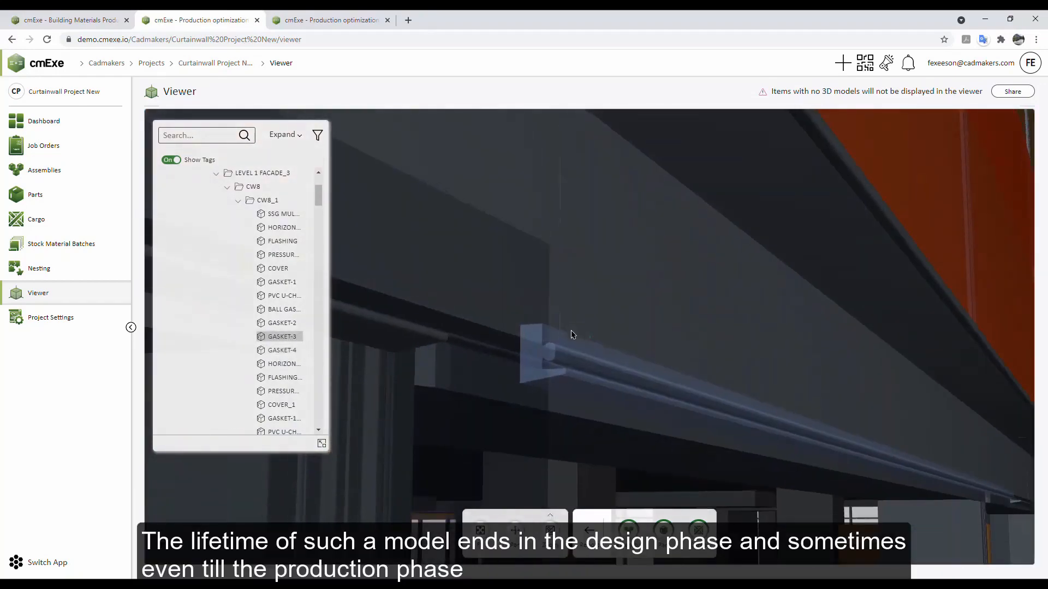
click(283, 323)
click(281, 309)
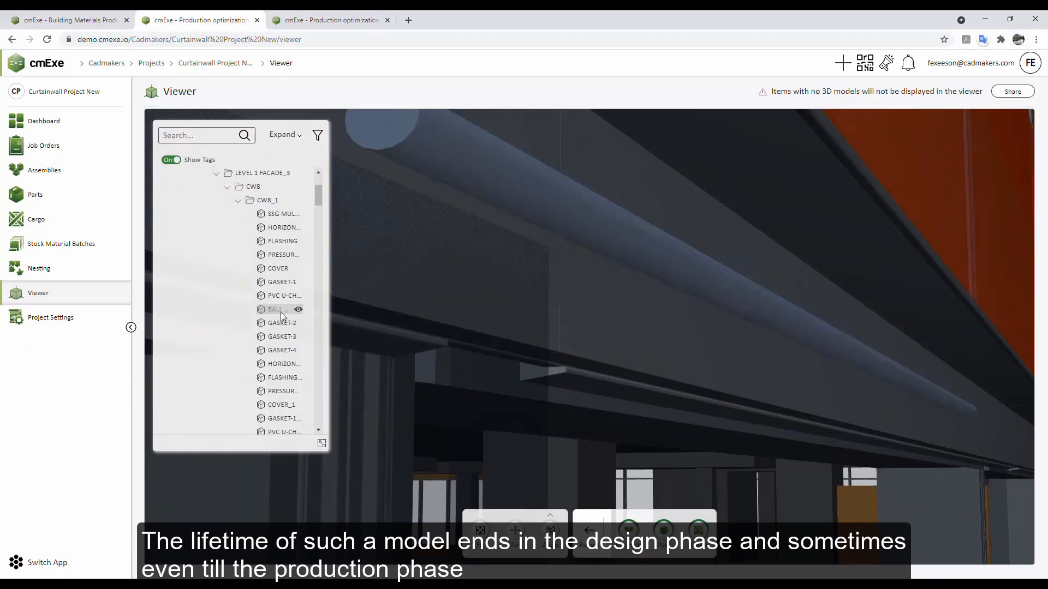
click(282, 281)
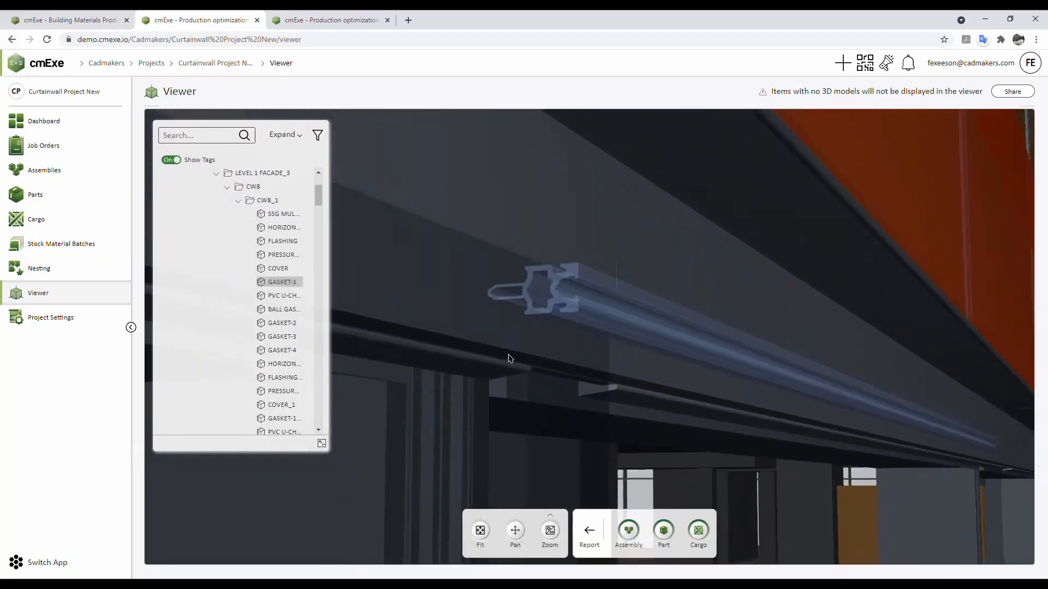
scroll(510, 359, down, 10)
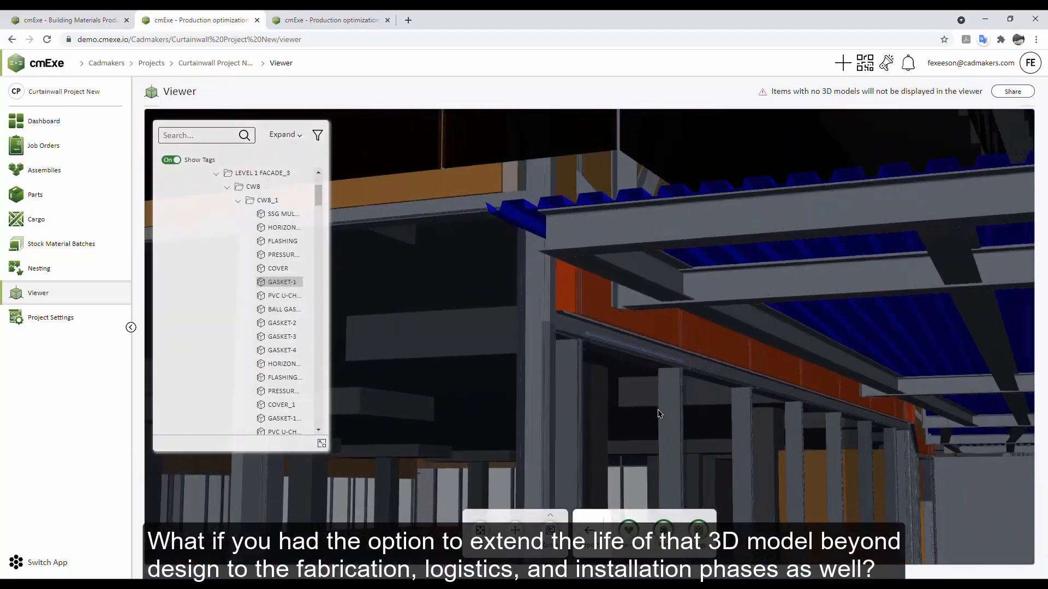
scroll(658, 413, down, 10)
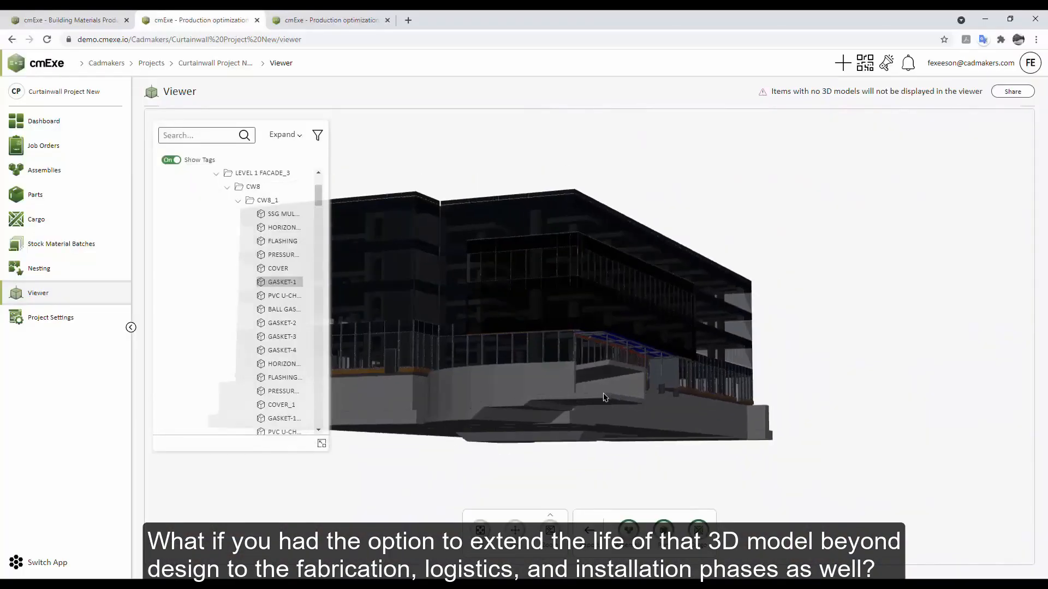
drag(605, 398, 594, 411)
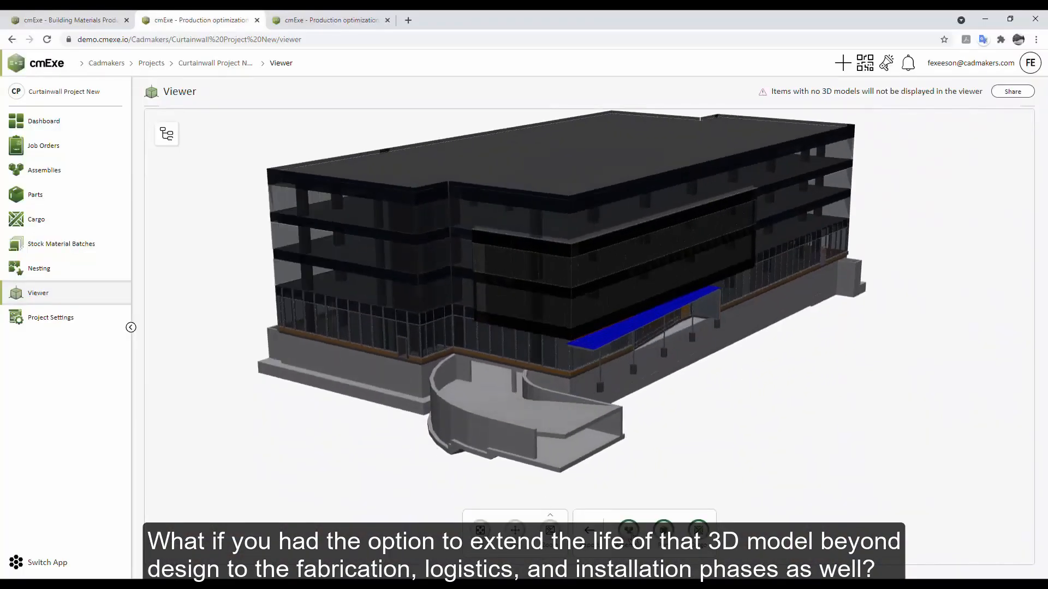
- Display the Curtain Wall assembly report on the model and hide the No Status, In Fabrication and Assembly items
click(629, 534)
click(876, 223)
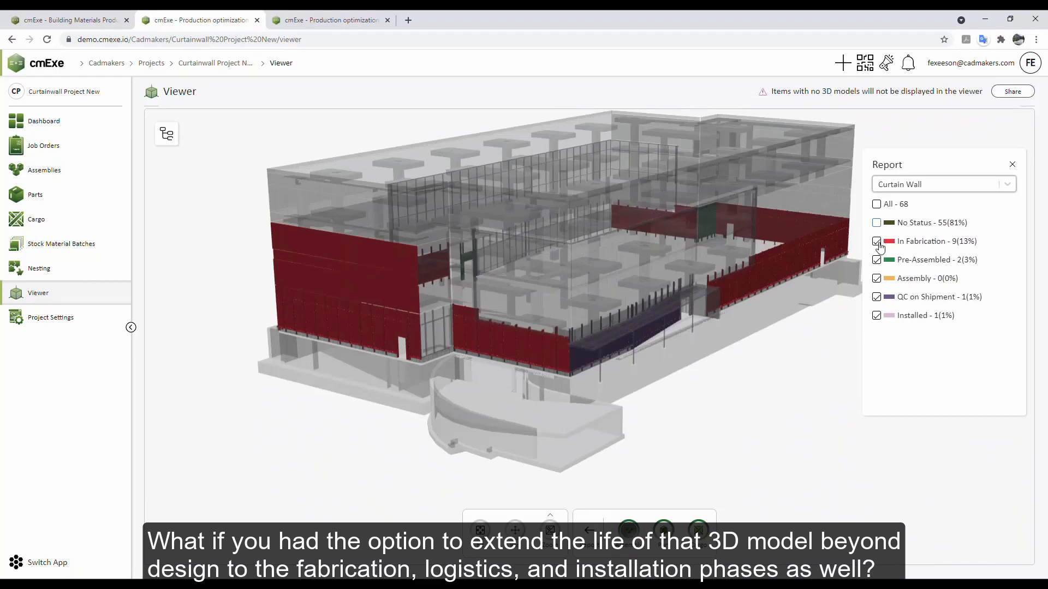
click(877, 242)
click(877, 278)
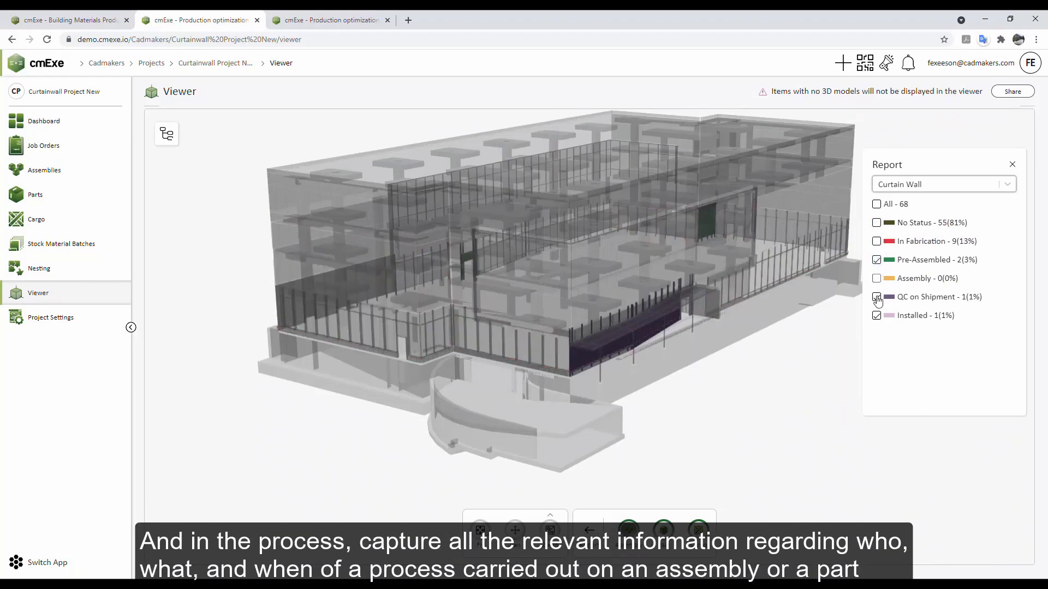
- Toggle the QC on Shipment curtain walls off and on, and show all statuses in the report again
click(877, 297)
click(877, 297)
click(876, 205)
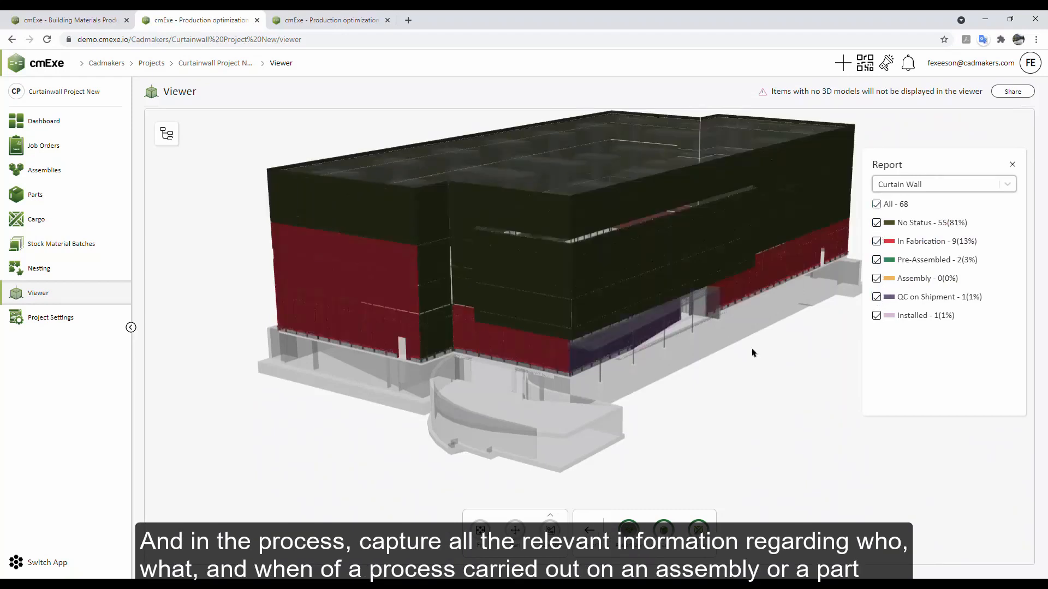
- Show the Level assembly report in the Demo Mass Timber viewer and clear the No Status, Order Placed and In Fabrication statuses
click(314, 20)
scroll(509, 468, up, 5)
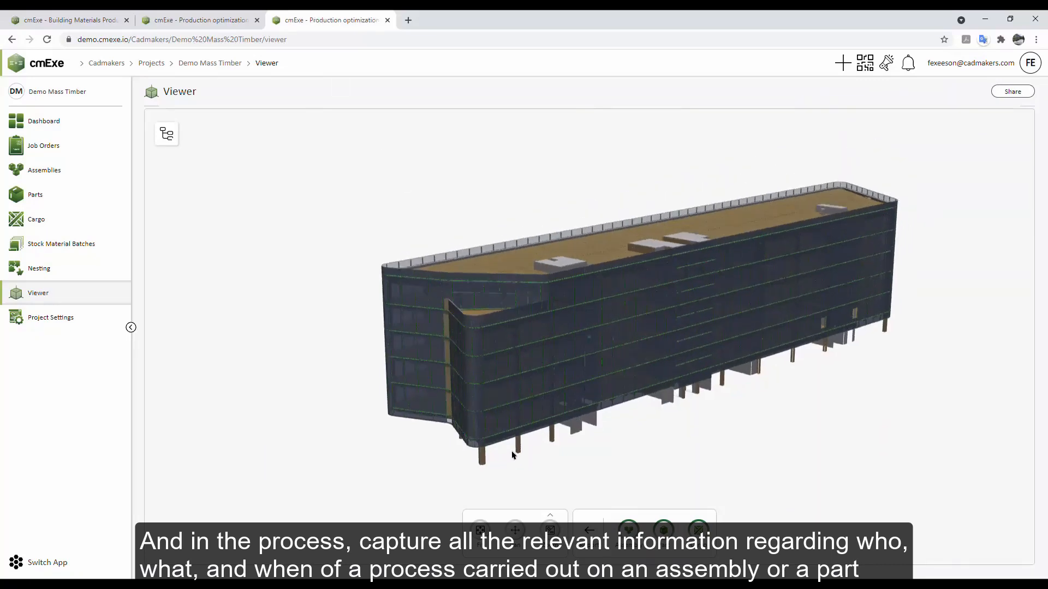
scroll(600, 463, down, 5)
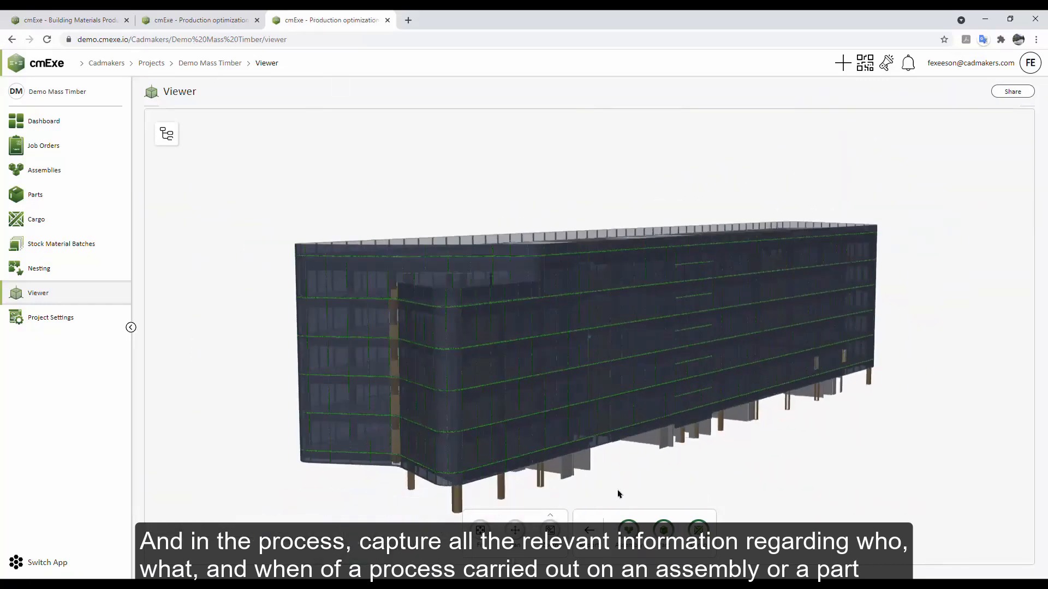
click(589, 531)
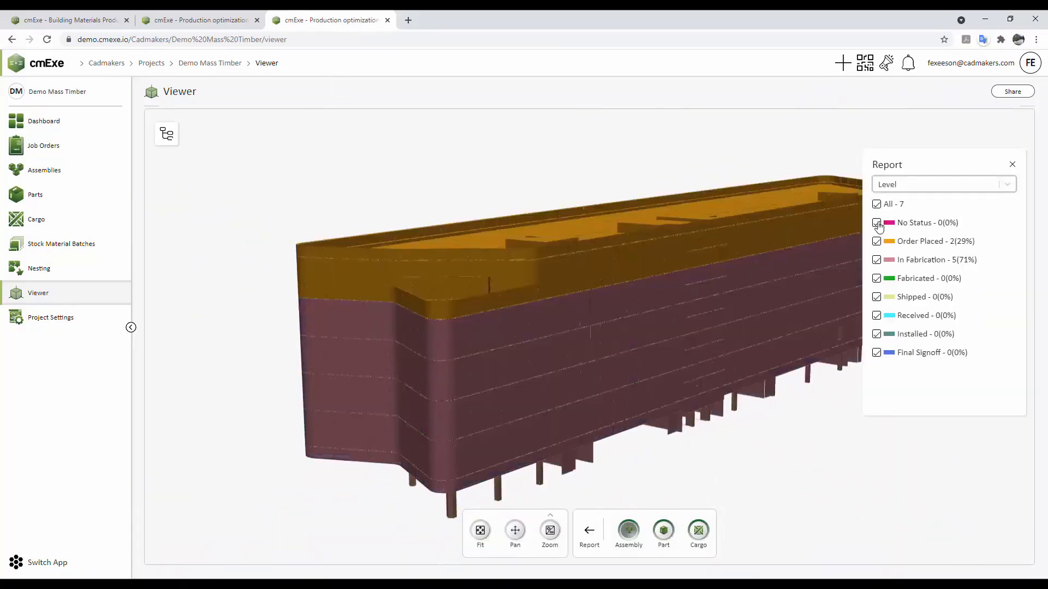
click(877, 224)
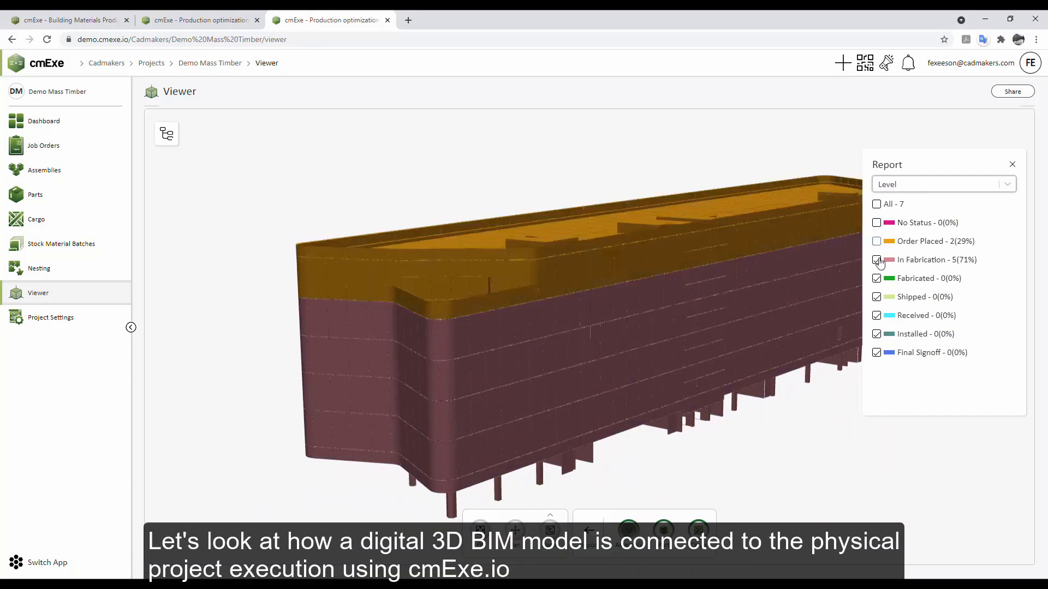
click(876, 261)
- Display the part report for the mass timber model, viewing the Wall CLT Panel and Glulam Column part types
click(664, 526)
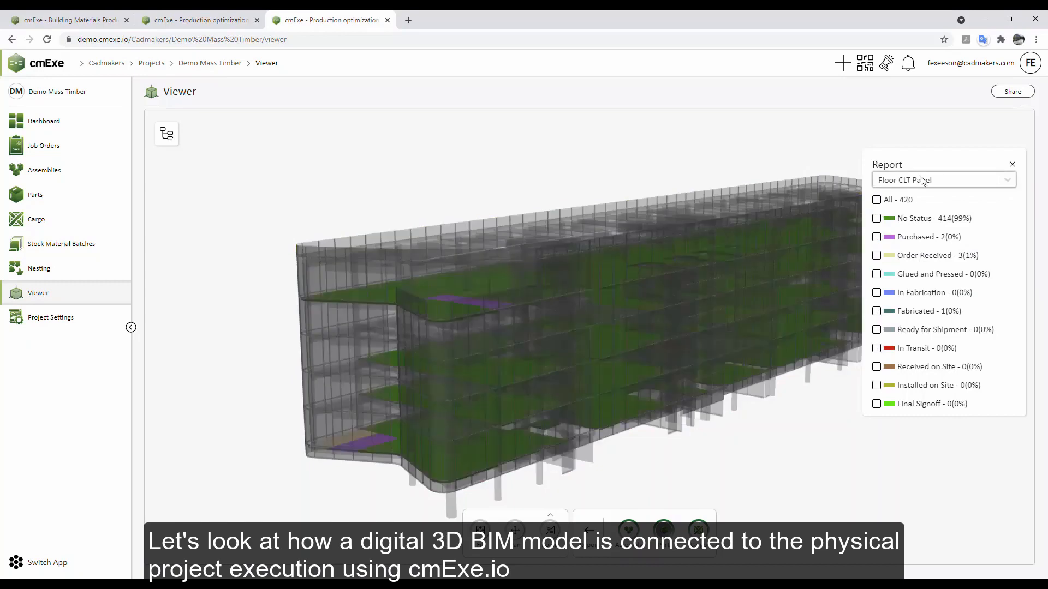
click(924, 180)
click(905, 226)
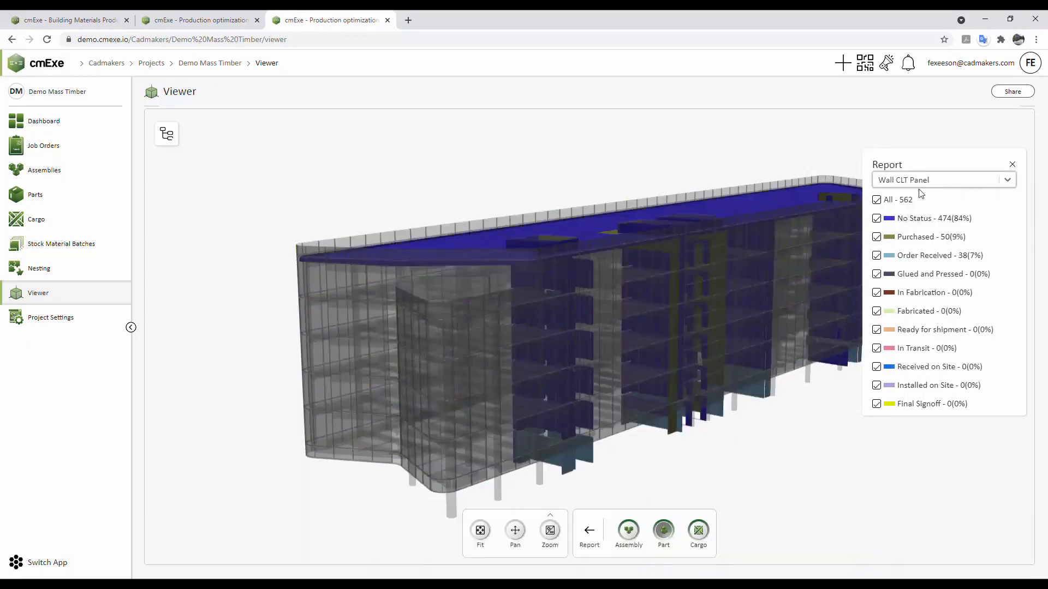
click(919, 185)
click(905, 249)
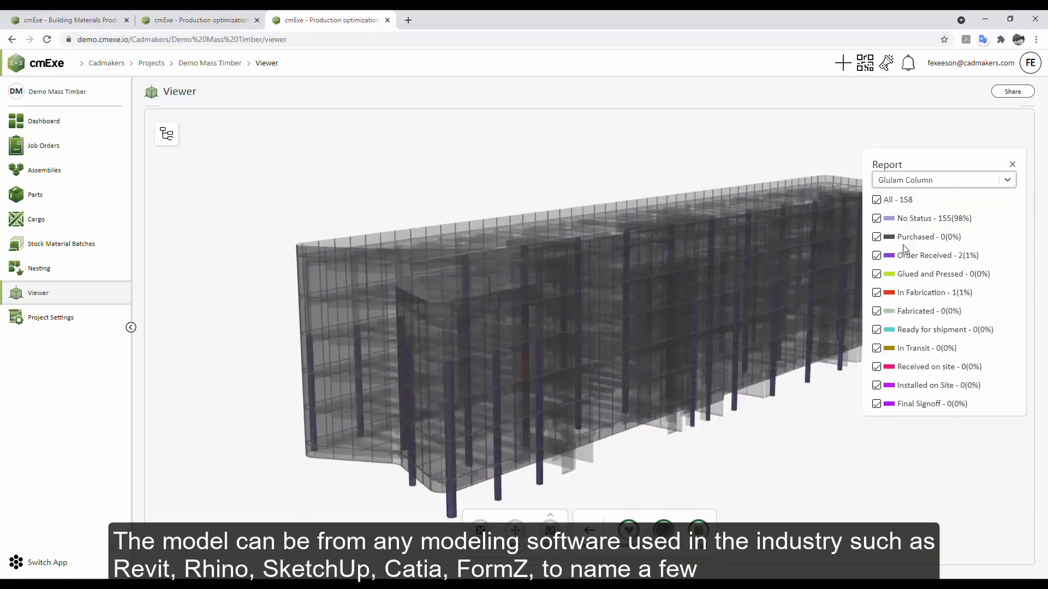
- View the Demo Mass Timber and Curtainwall Project New dashboards, filtering the curtain walls to the In Fabrication status
click(60, 121)
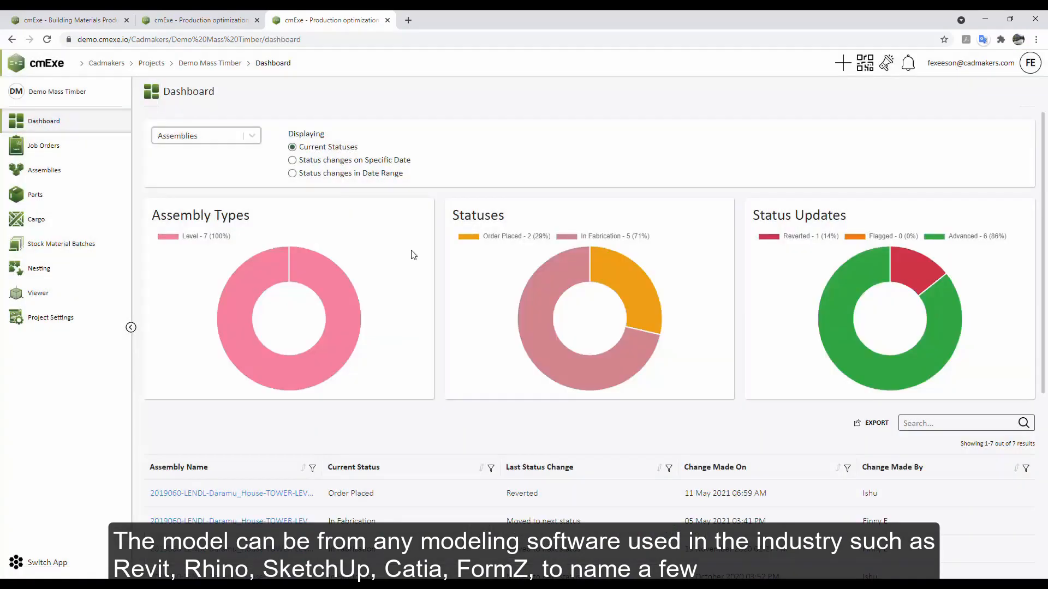
click(543, 283)
click(202, 19)
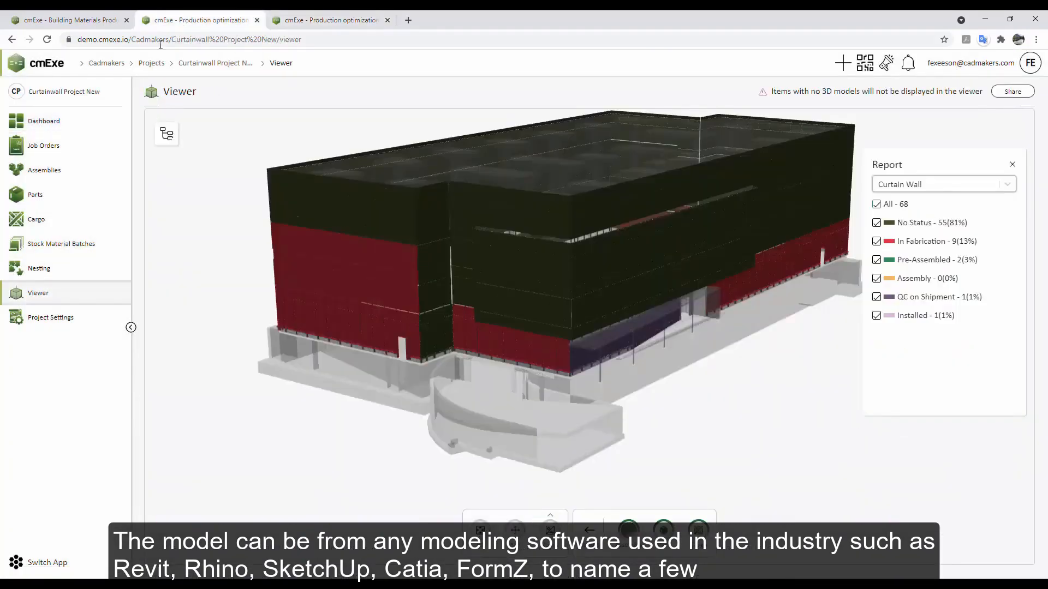
click(55, 121)
click(337, 273)
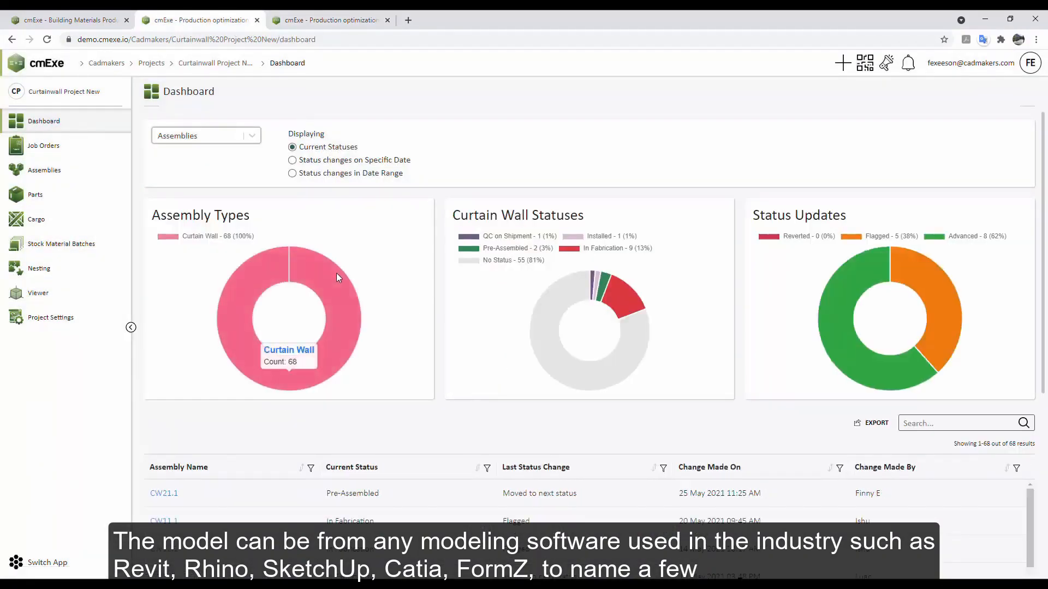
click(627, 297)
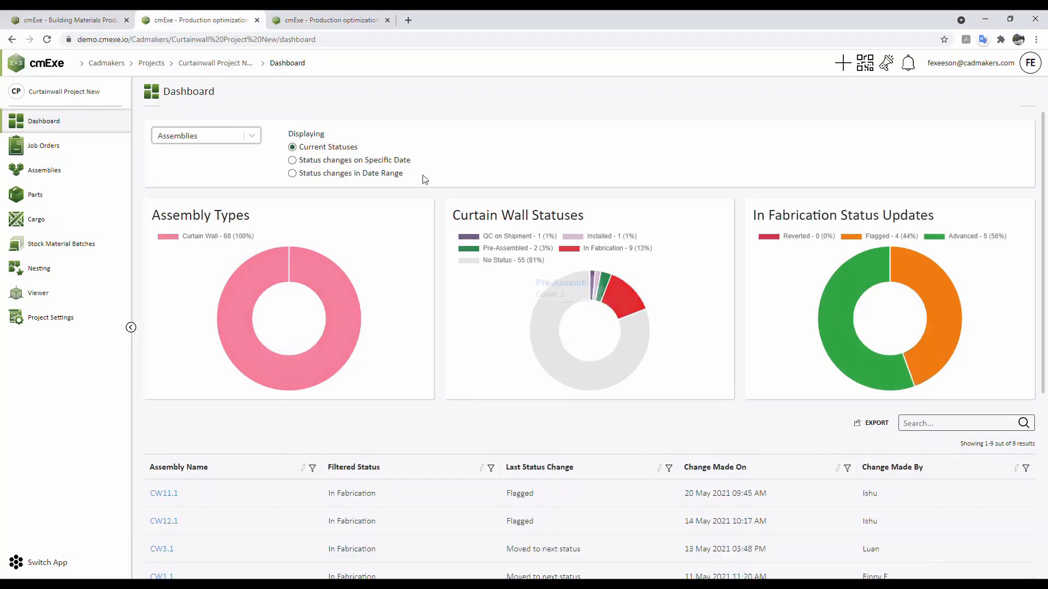
- Display the curtain wall status changes in a date range and choose an earlier start date for it
click(292, 173)
scroll(481, 270, down, 3)
scroll(489, 277, up, 2)
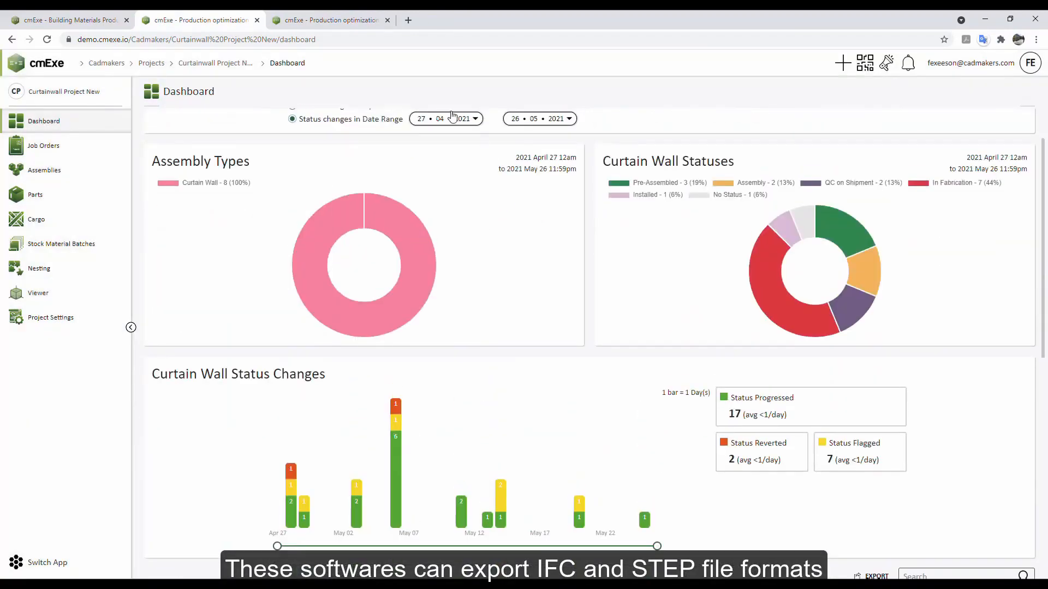
click(456, 123)
click(430, 156)
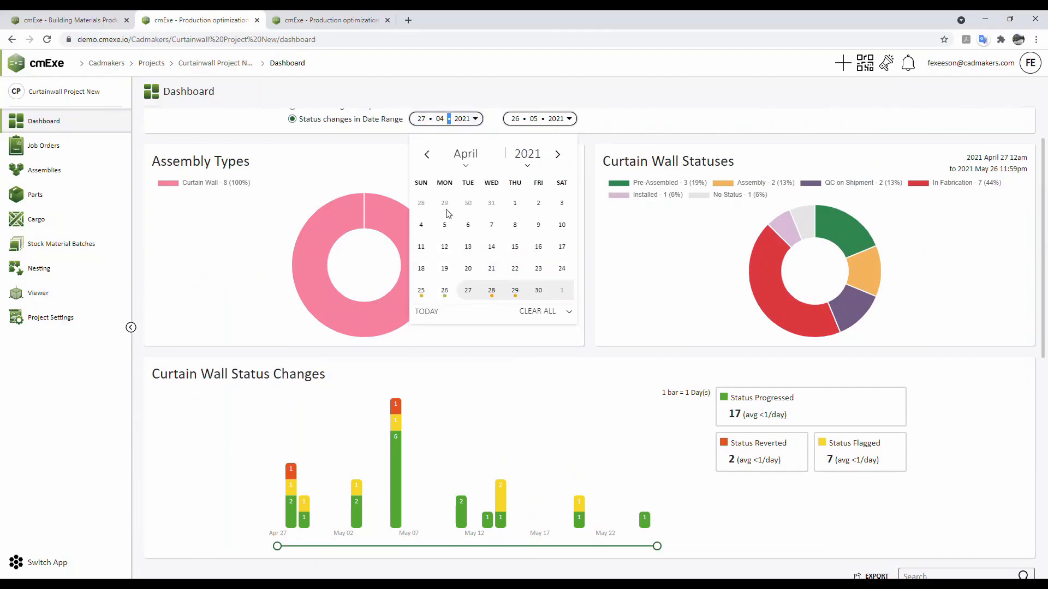
click(422, 290)
scroll(541, 413, down, 3)
scroll(540, 413, down, 2)
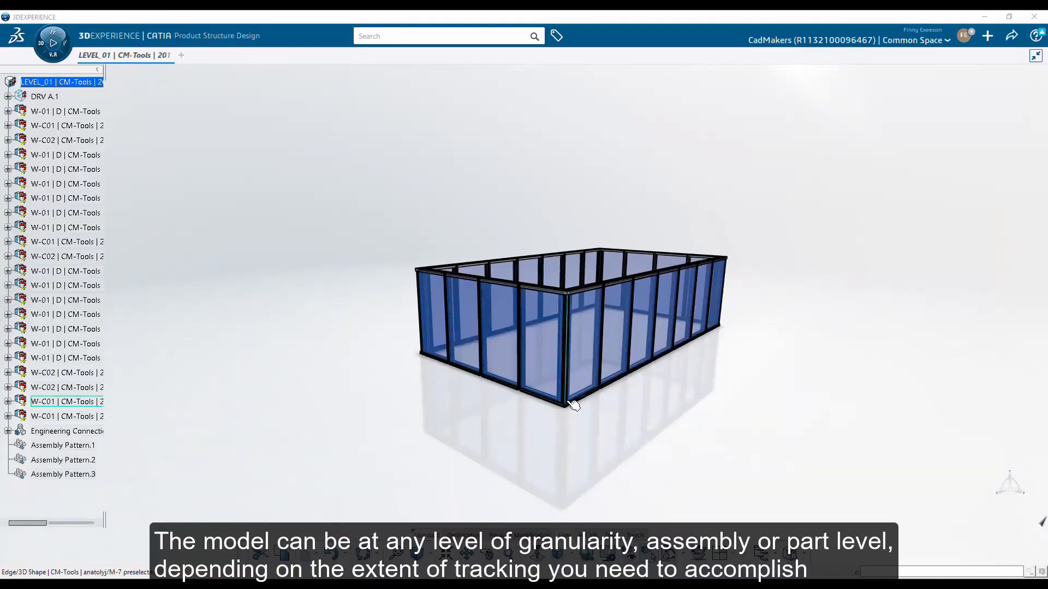
- Switch to 3DEXPERIENCE CATIA and examine the LEVEL_01 curtain wall facade from several angles and distances
middle_click(573, 405)
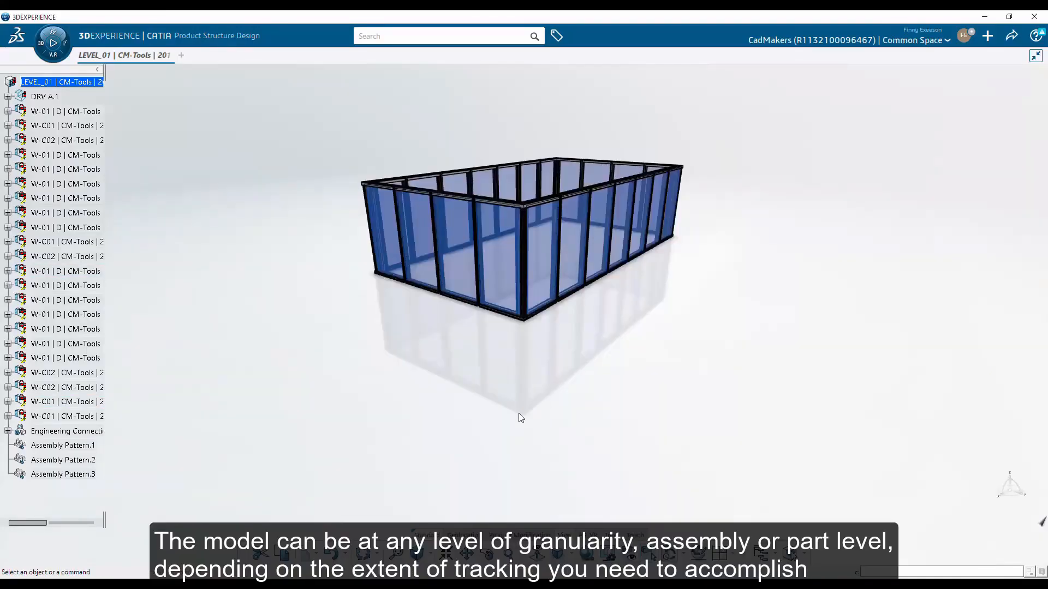
scroll(510, 325, up, 10)
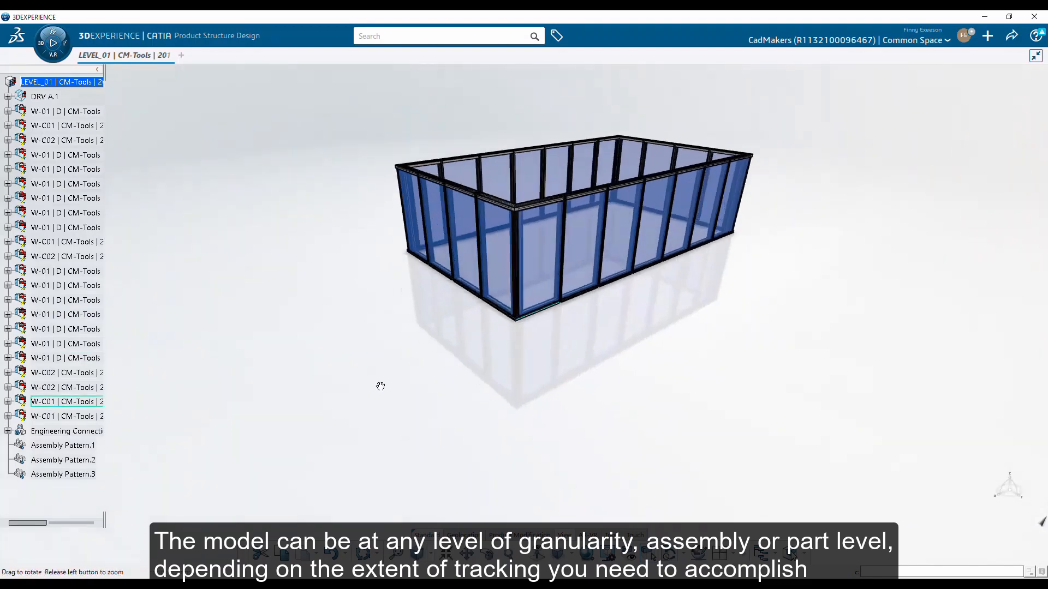
scroll(616, 326, down, 10)
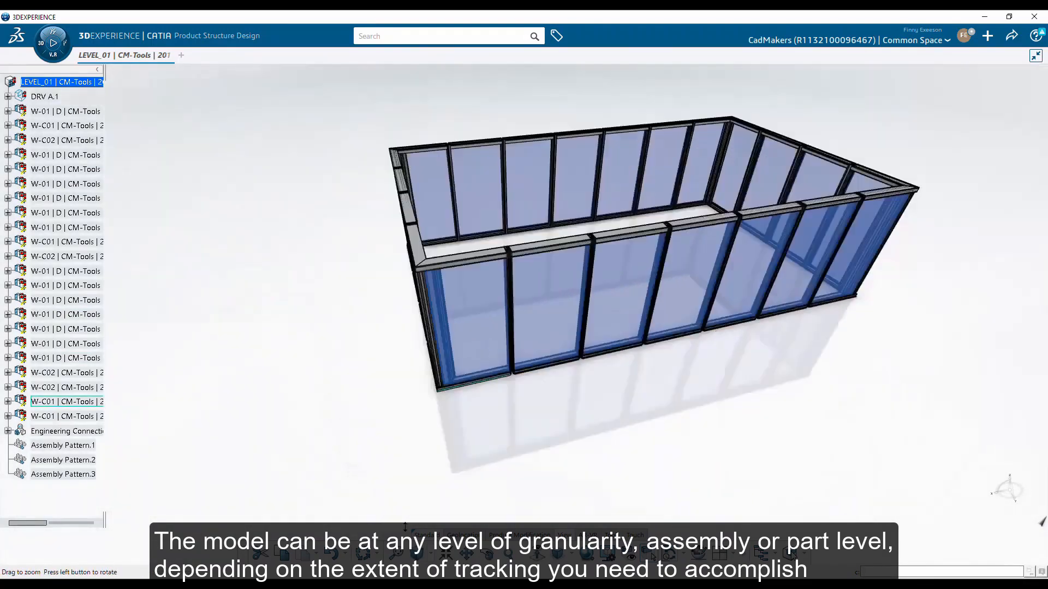
drag(616, 355, 231, 367)
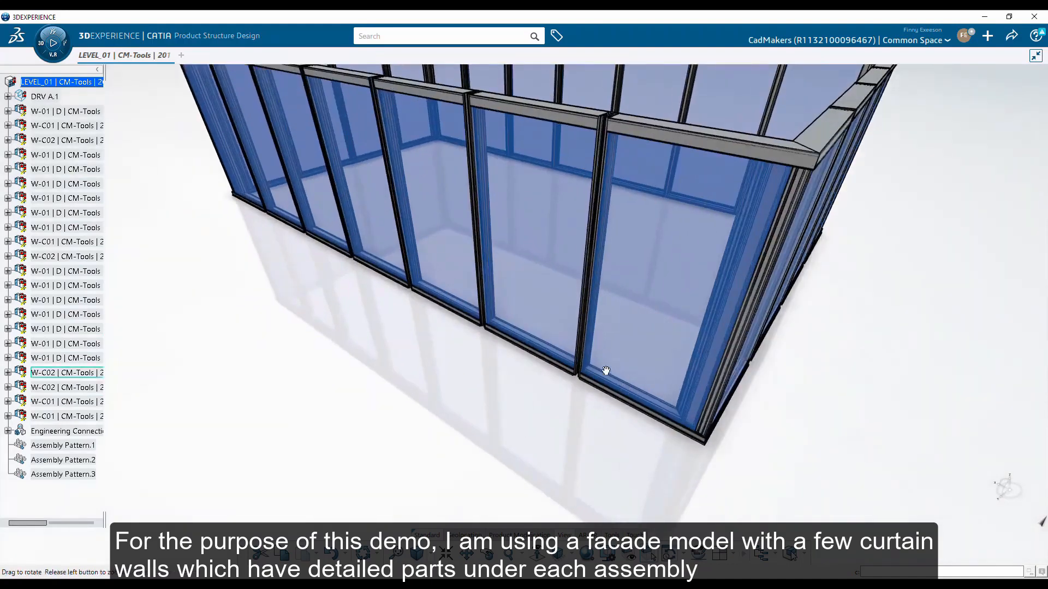
drag(605, 370, 252, 224)
scroll(252, 224, down, 5)
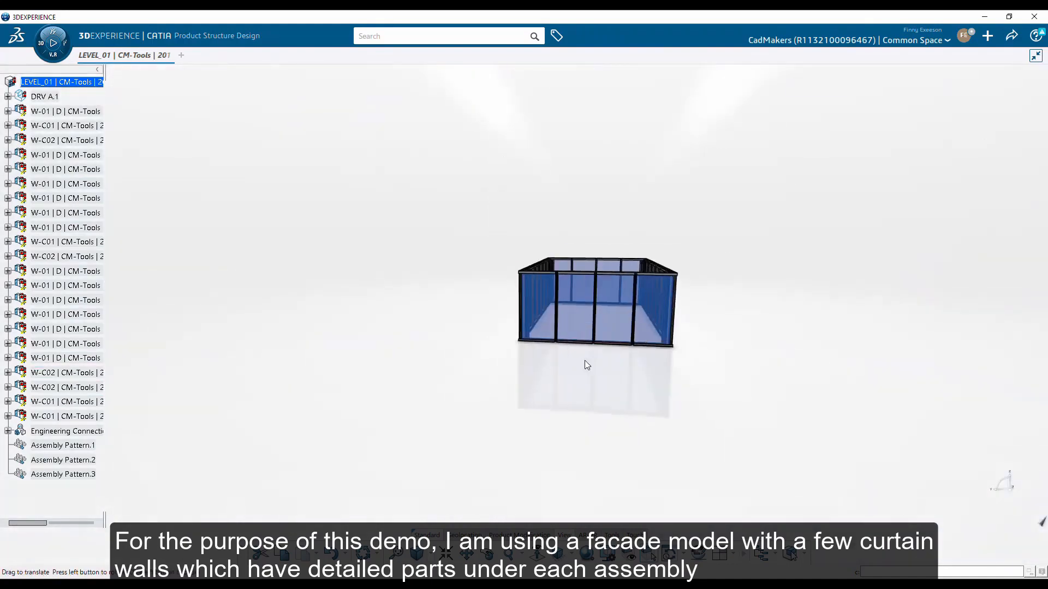
- Export the LEVEL_01 curtain wall model to the Desktop as a STEP file named CurtainWall Demo Model
drag(260, 311, 276, 394)
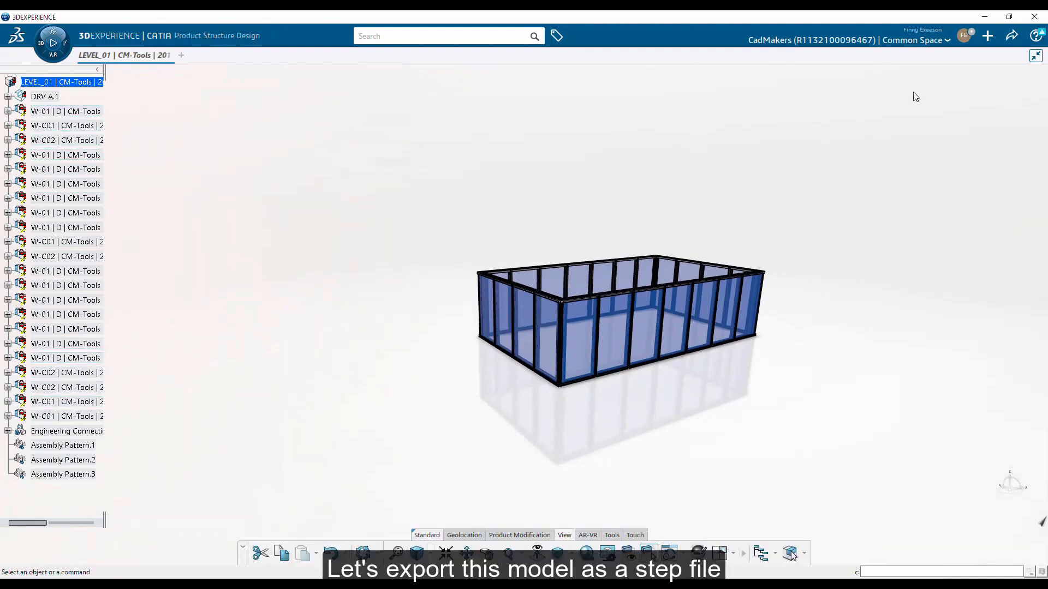
click(1013, 36)
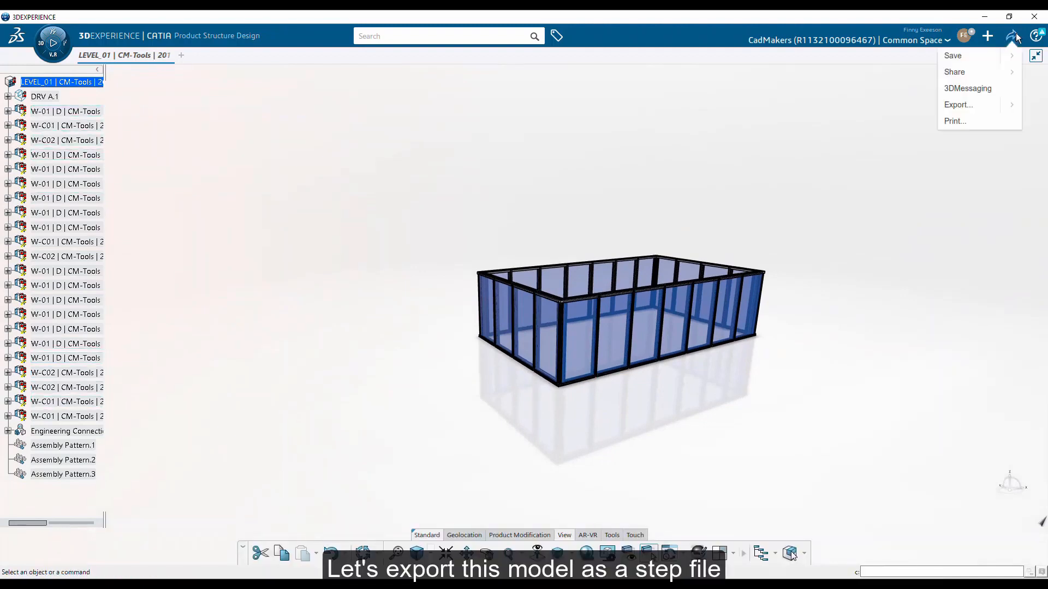
click(972, 104)
drag(573, 220, 505, 220)
key(BackSpace)
key(ctrl+a)
text(Cur)
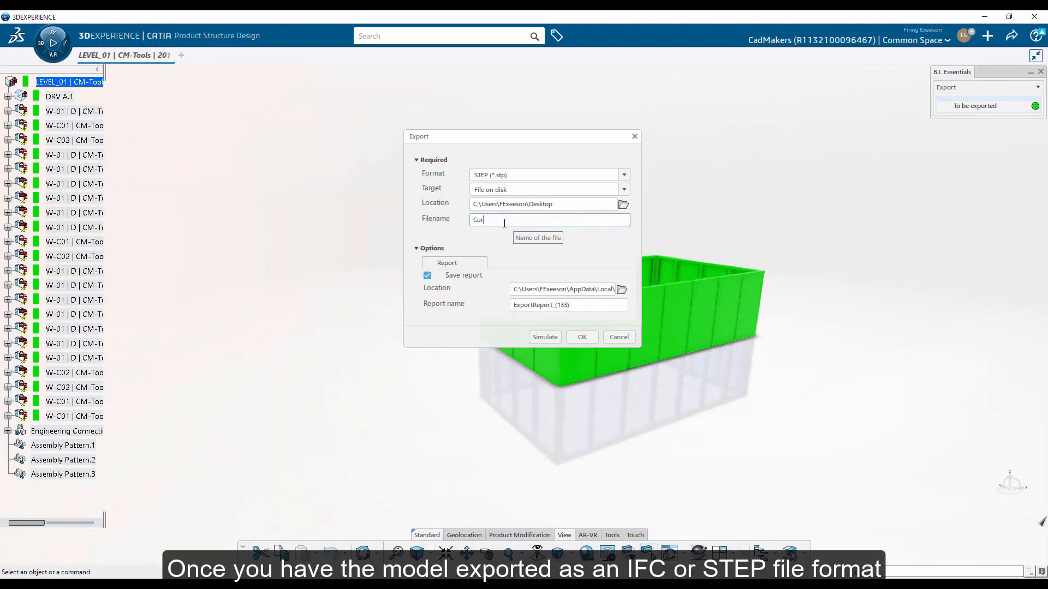
text(tainWall Demo Model)
click(431, 249)
click(519, 175)
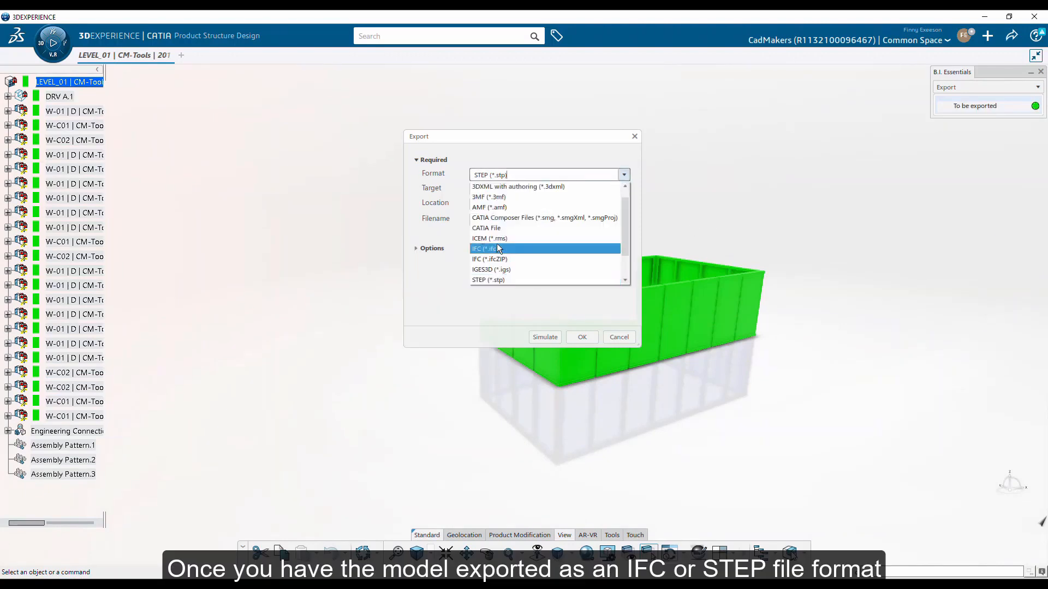
click(546, 245)
click(580, 336)
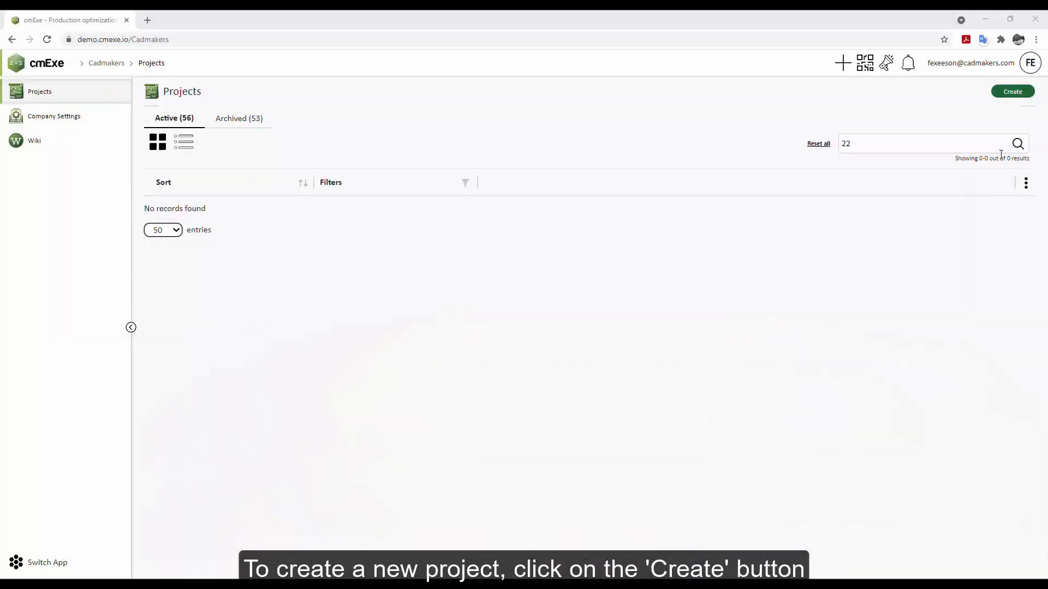
- In cmExe, create the project CurtainWall Demo Project with a 3D model BOM, client Test Client and inch display units
click(1004, 93)
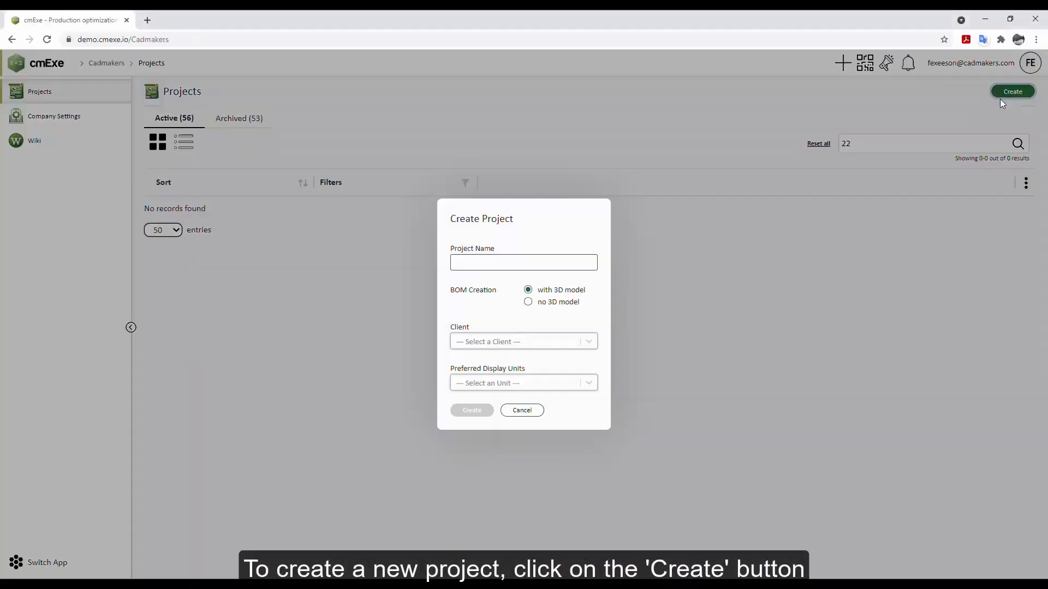
click(544, 266)
text(CurtainWall Demo Project)
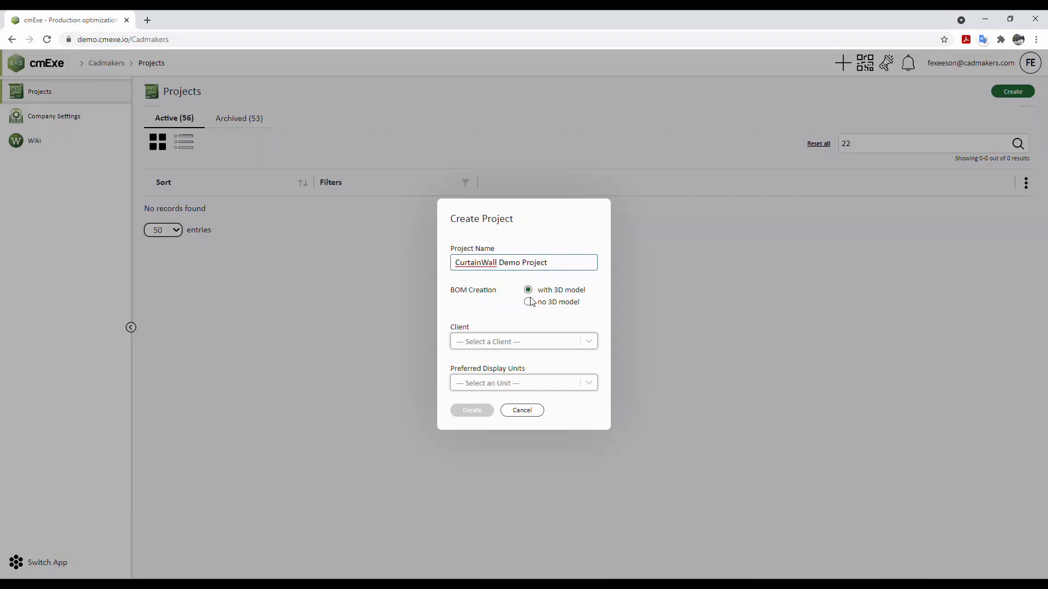
click(513, 342)
click(511, 367)
click(504, 389)
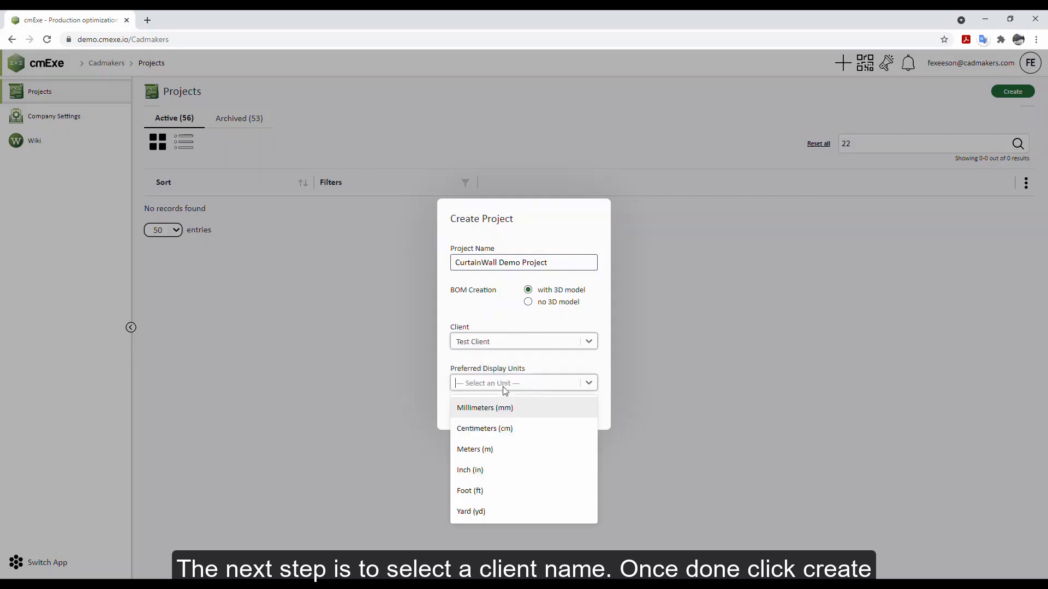
click(479, 470)
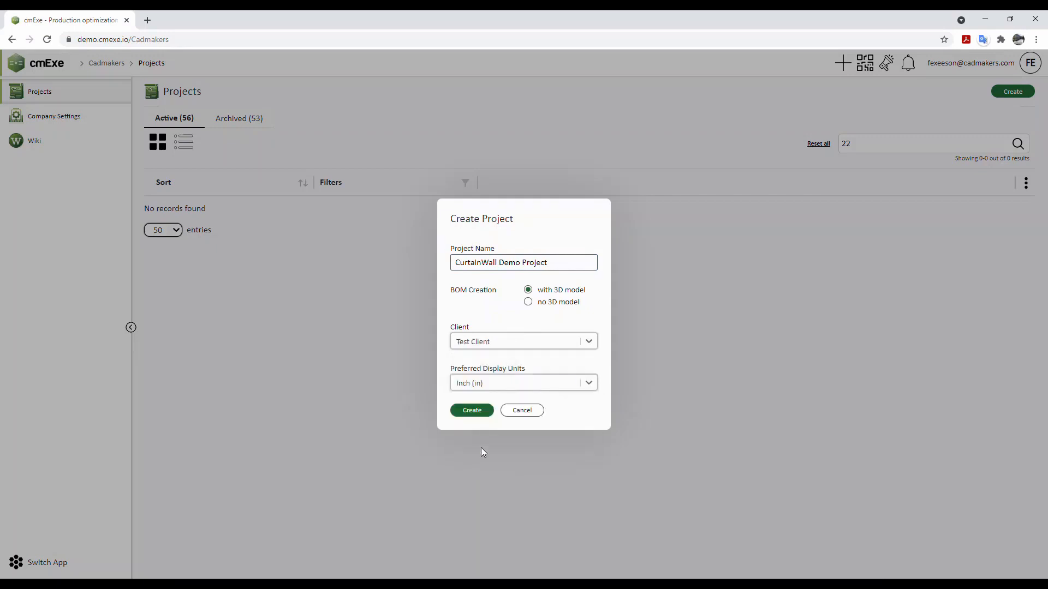
click(471, 411)
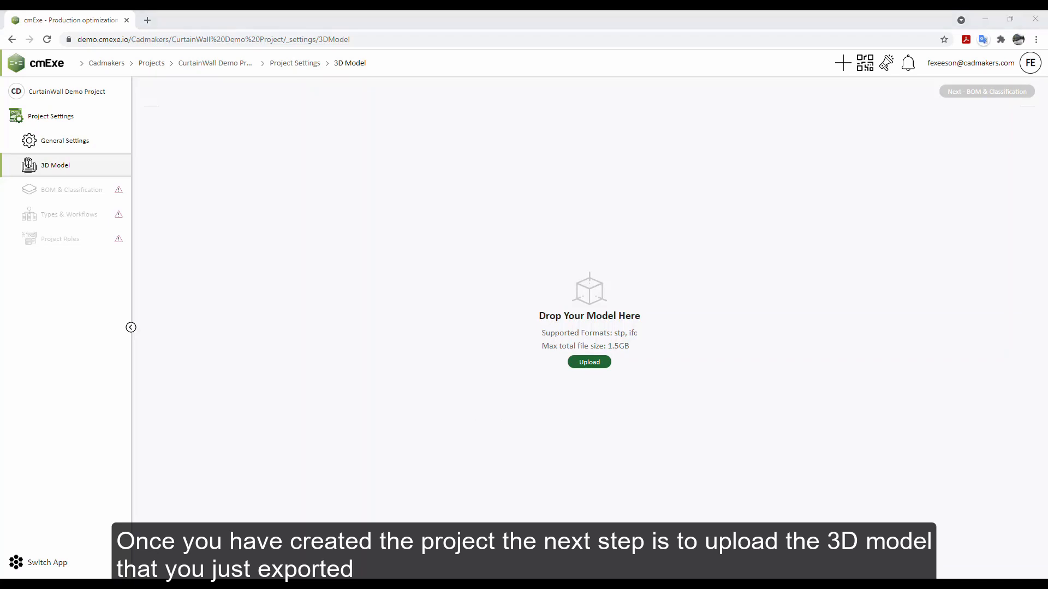
- Upload CurtainWall Demo Model.stp as the project's 3D model and view it from an angle
drag(1006, 160, 608, 227)
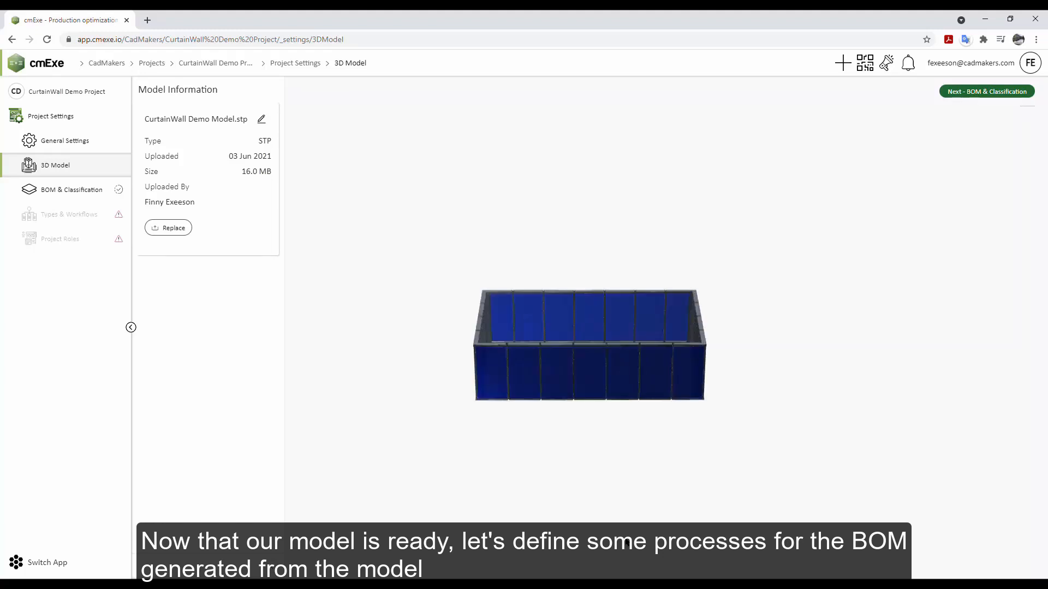
drag(606, 499, 359, 483)
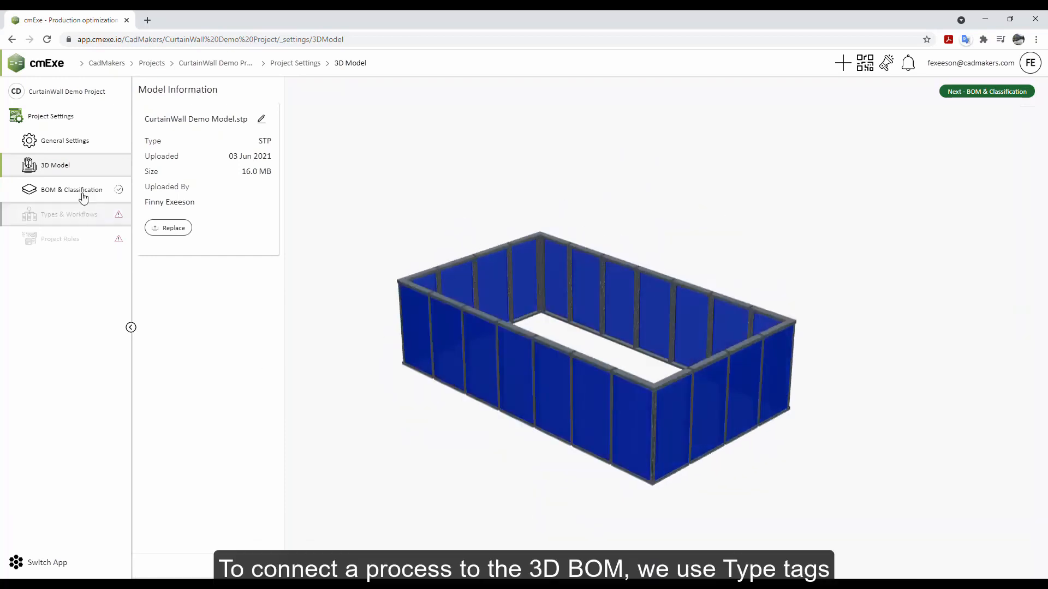
- Display the project's BOM & Classification, expand LEVEL_01 and highlight its W-01, W-C01 and W-C02 assemblies in the model
click(77, 191)
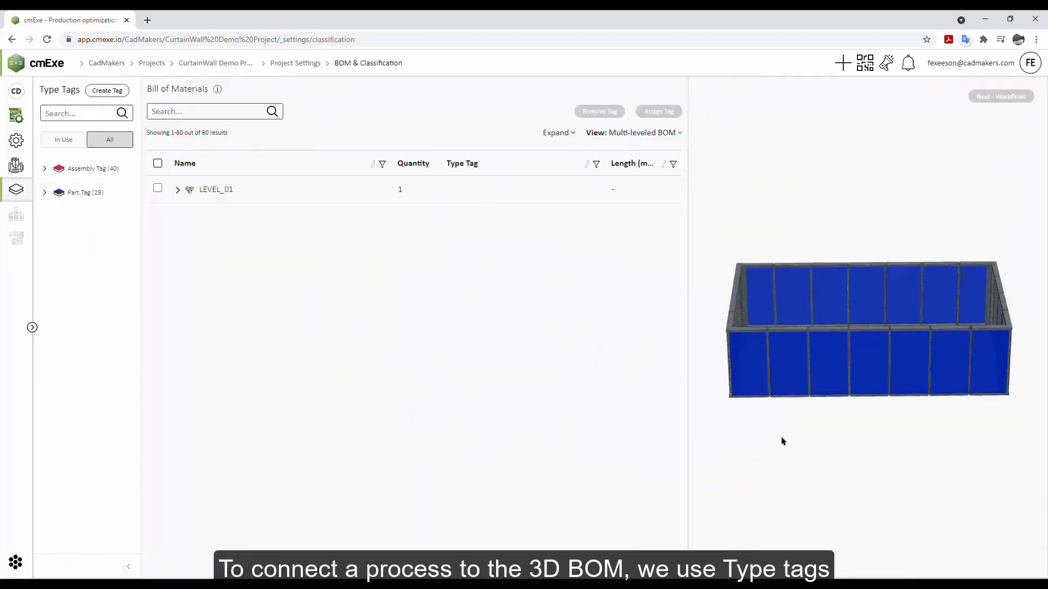
drag(784, 438, 947, 428)
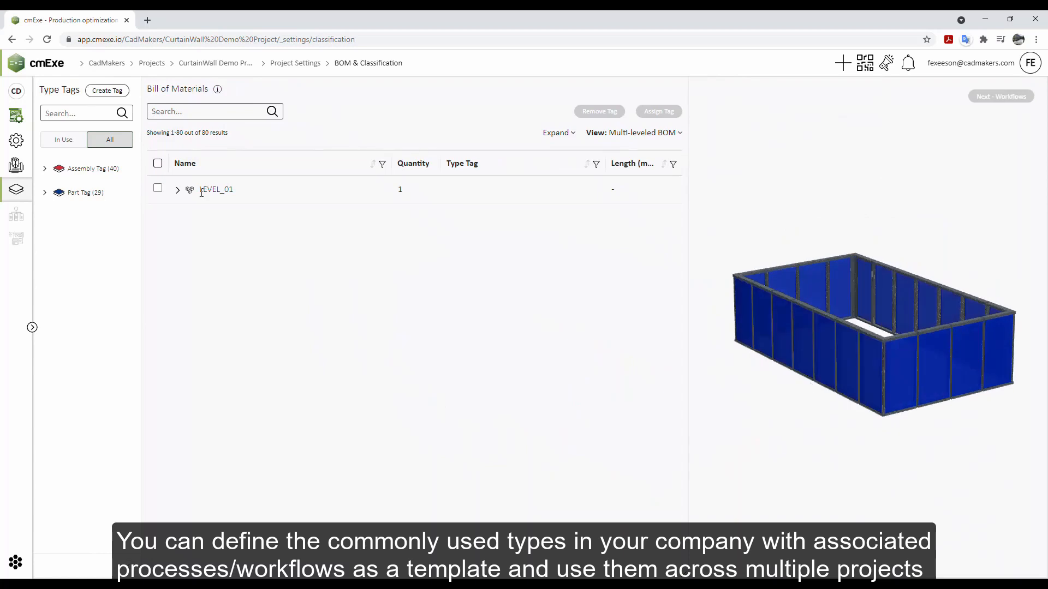
click(178, 190)
click(157, 216)
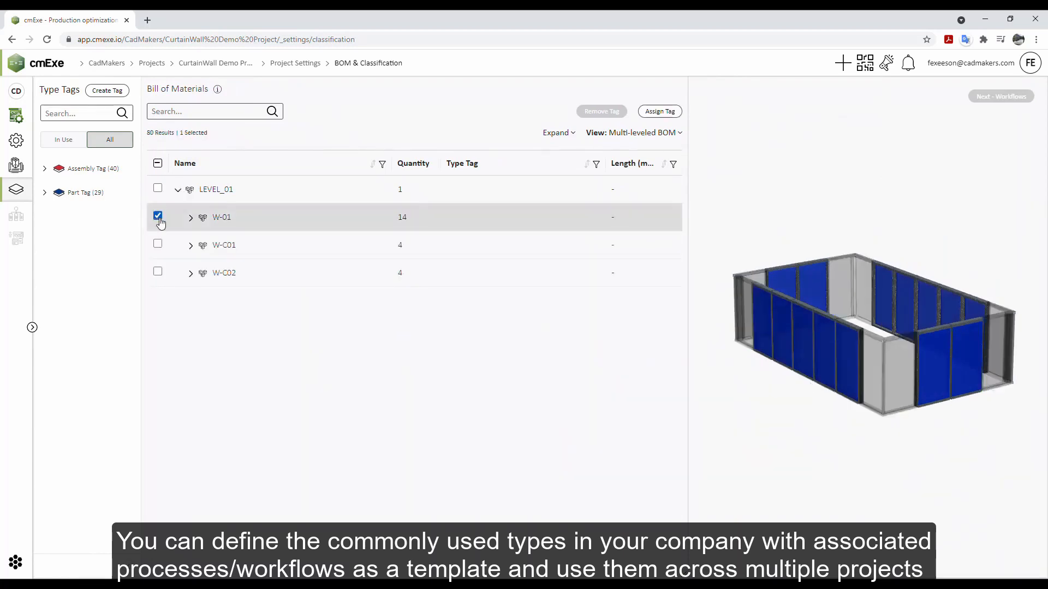
scroll(828, 429, up, 6)
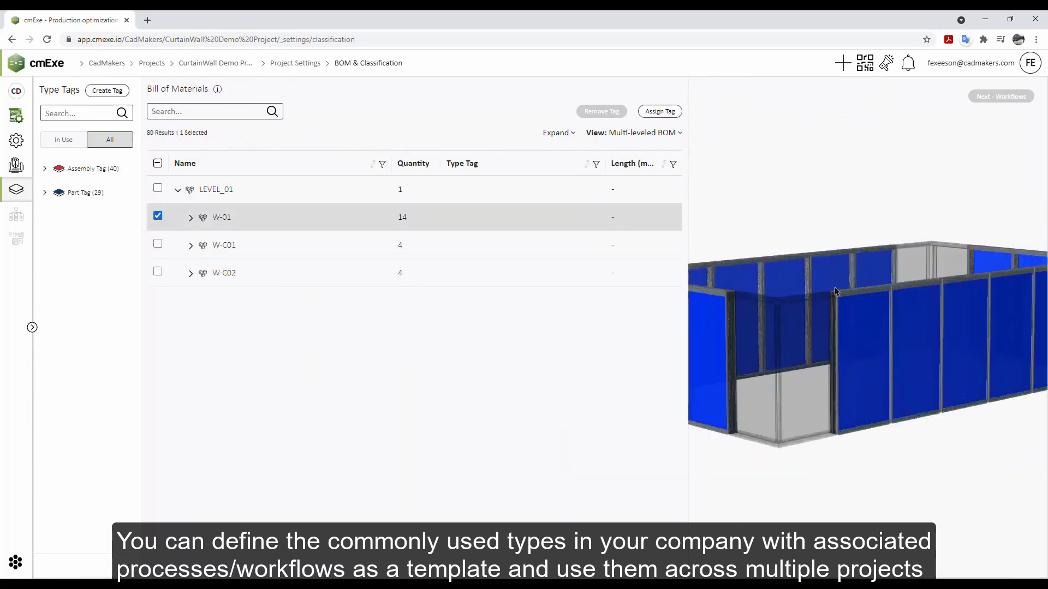
scroll(873, 334, down, 4)
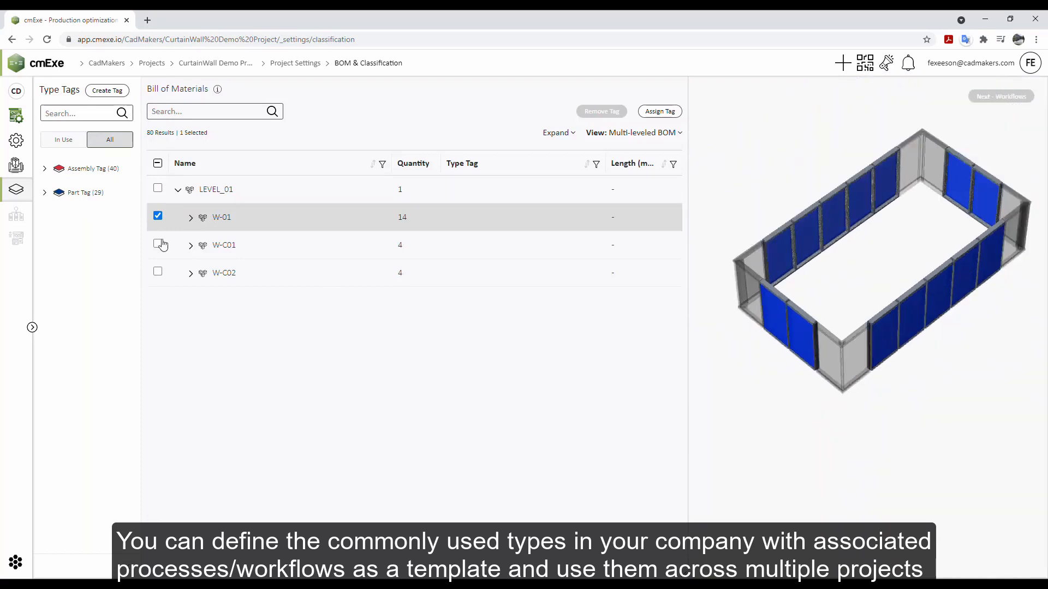
click(158, 244)
click(158, 272)
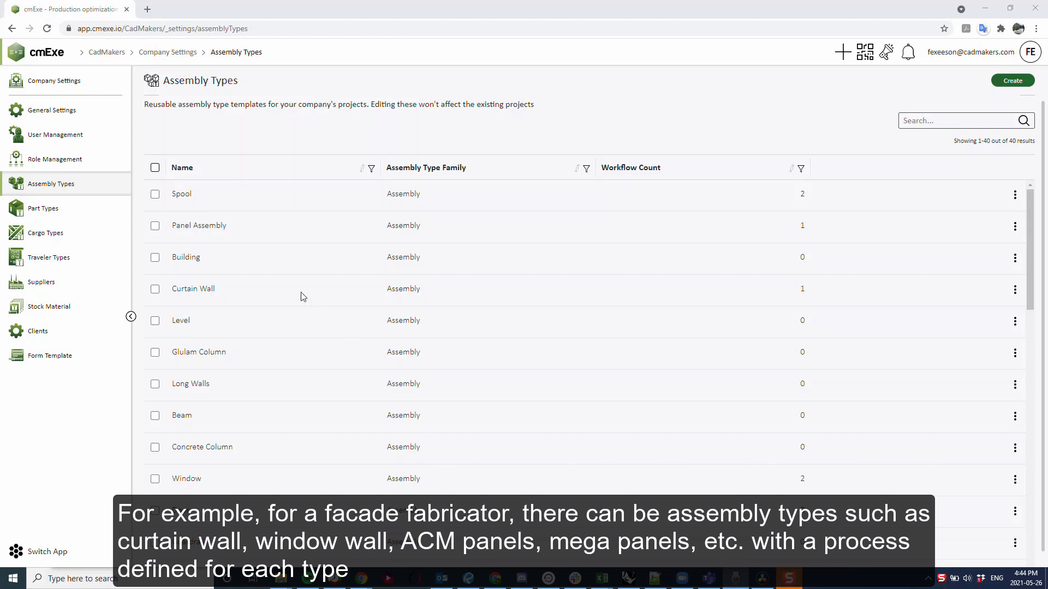
- Look through the company's assembly type templates, highlighting the Curtain Wall and Window types
drag(253, 293, 190, 291)
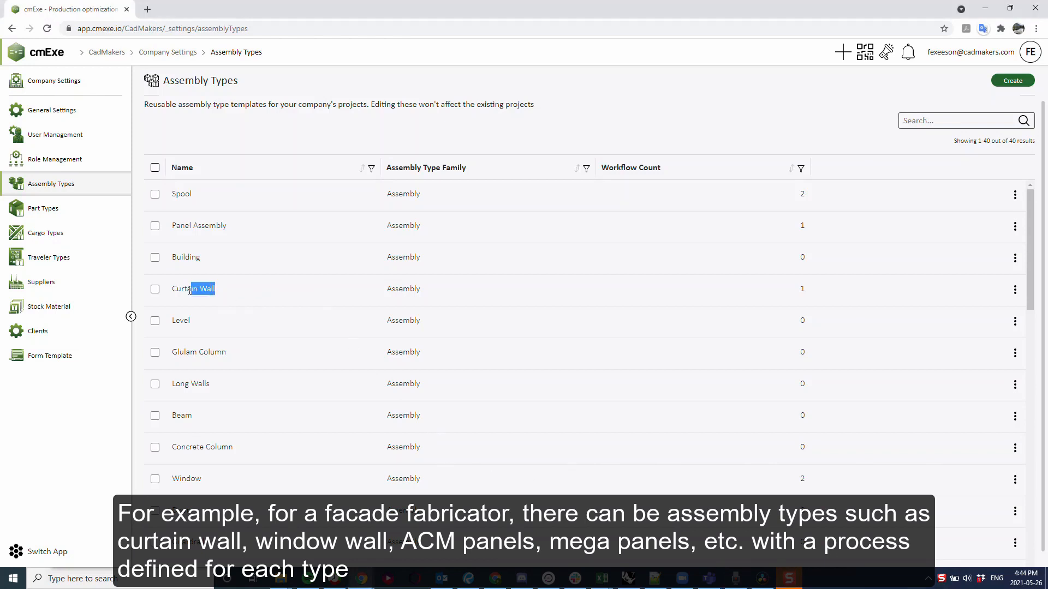
scroll(216, 307, down, 3)
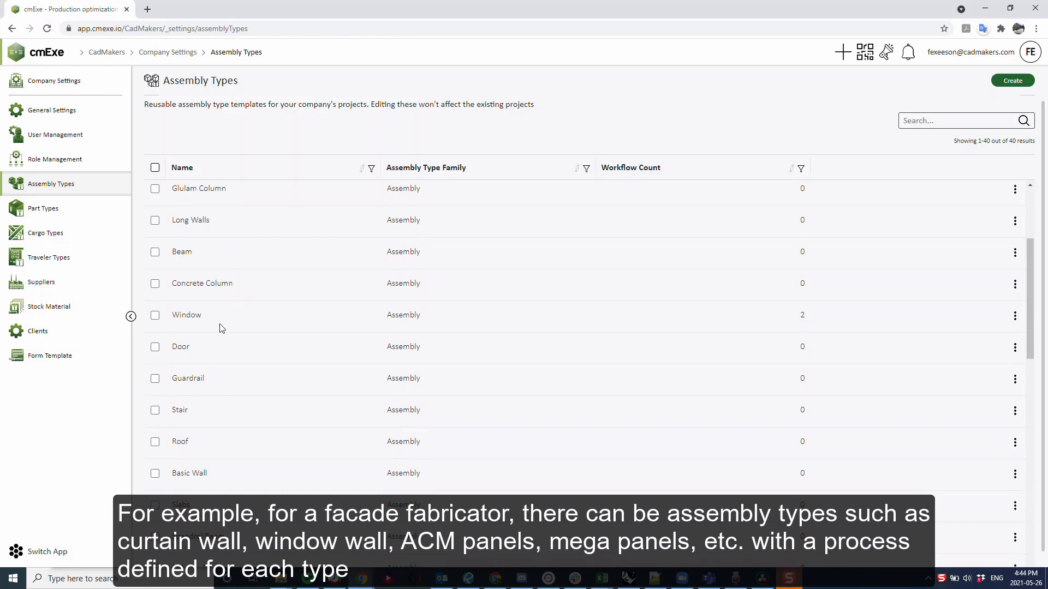
double_click(183, 319)
scroll(263, 345, up, 3)
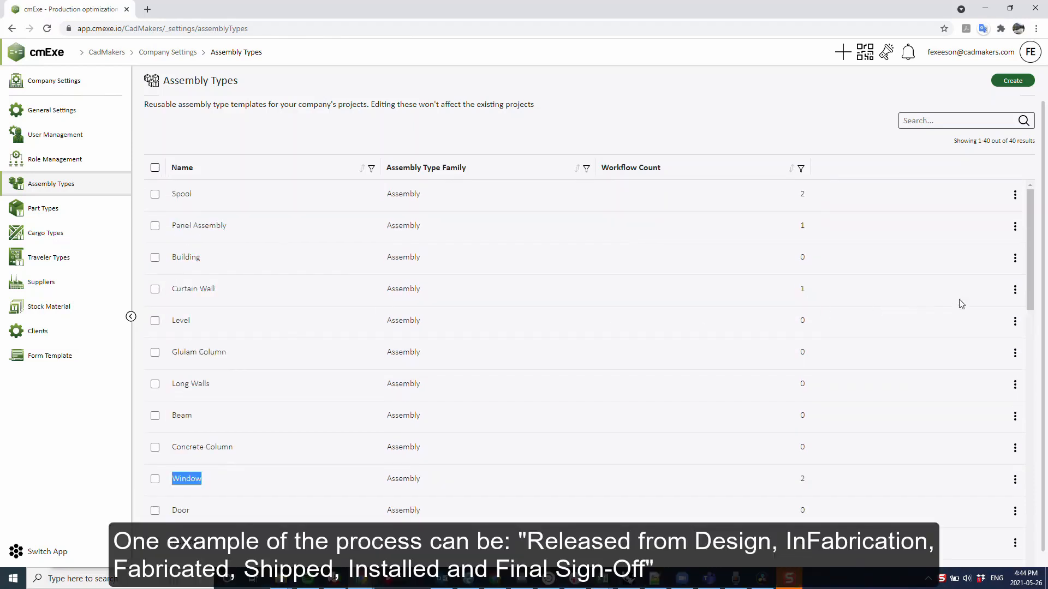
- Open the Curtain Wall assembly type and preview the stages of its Curtain Wall Workflow
click(1016, 290)
click(991, 313)
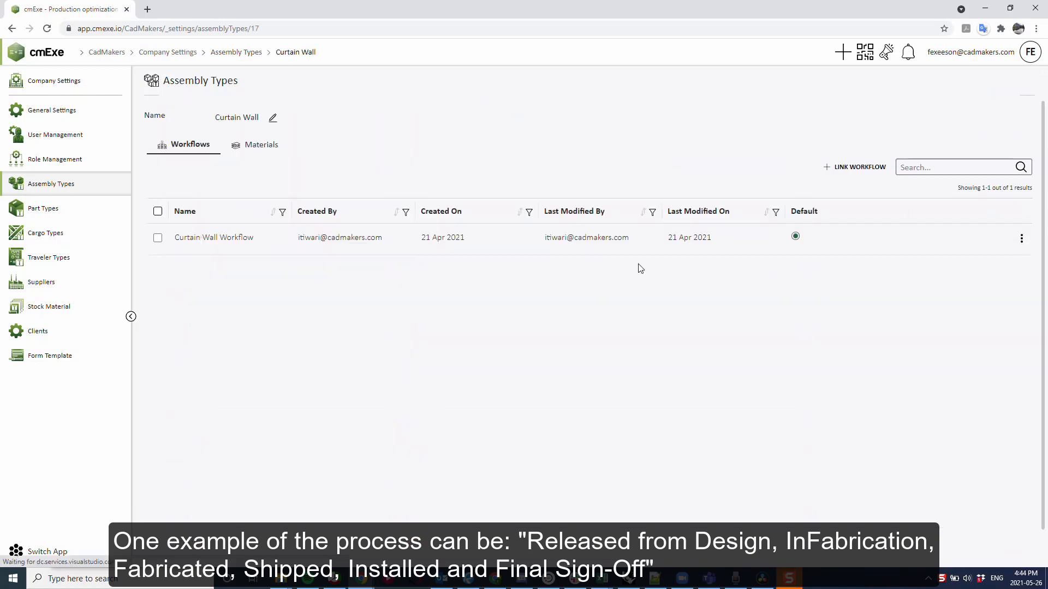
click(1021, 239)
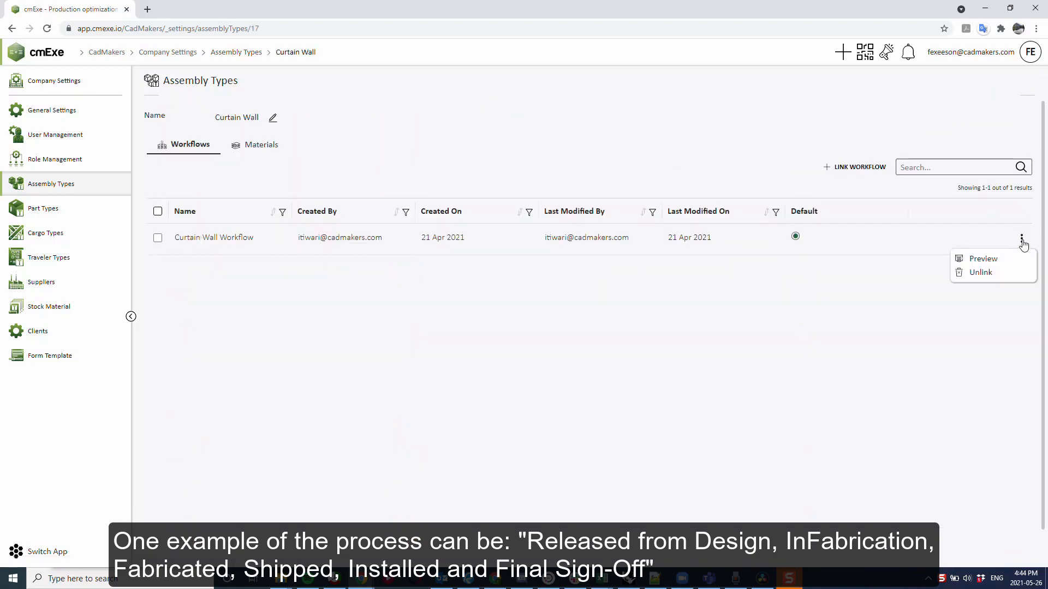
click(982, 258)
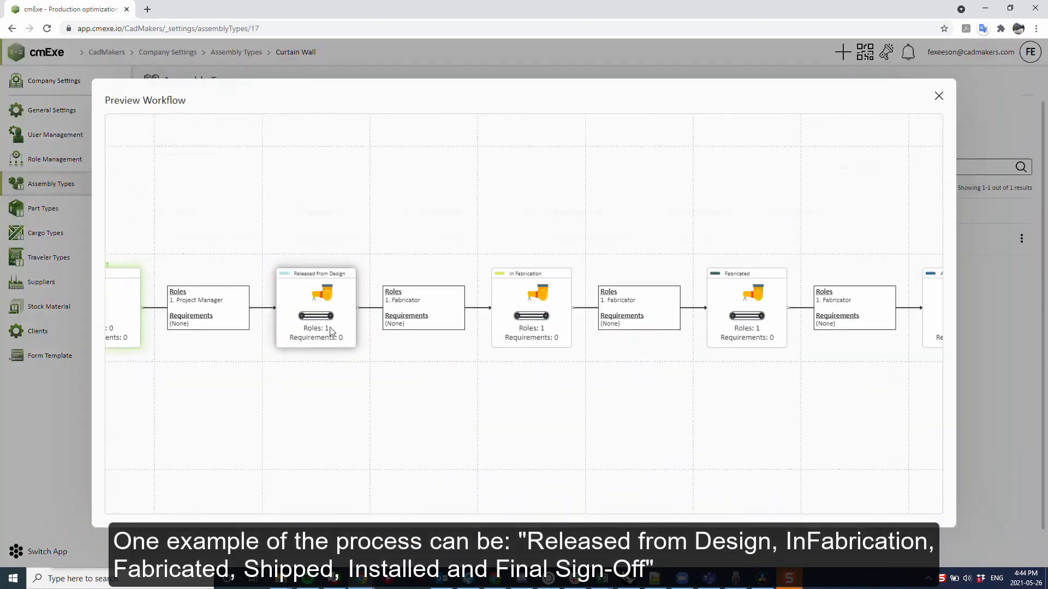
drag(659, 384, 992, 374)
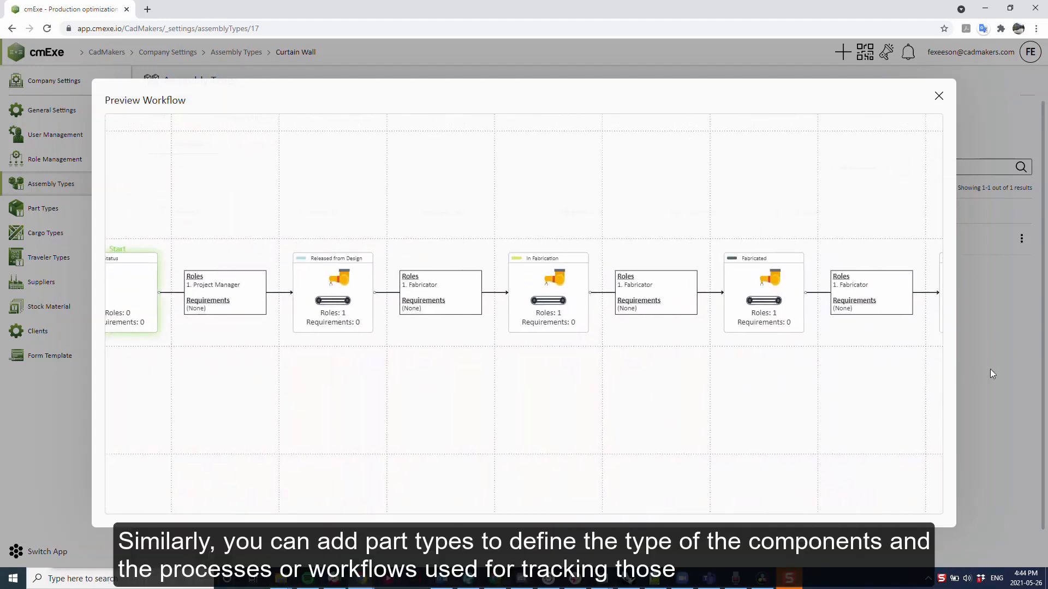
click(939, 98)
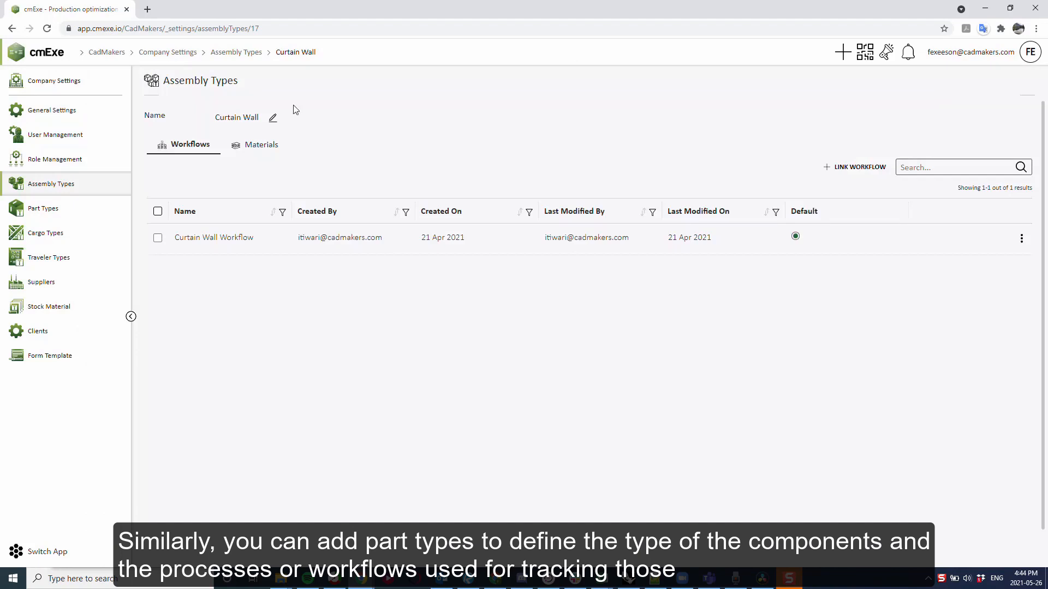
- Link the Facade Panel WF workflow to the Mullion part type and display the type's materials
click(56, 217)
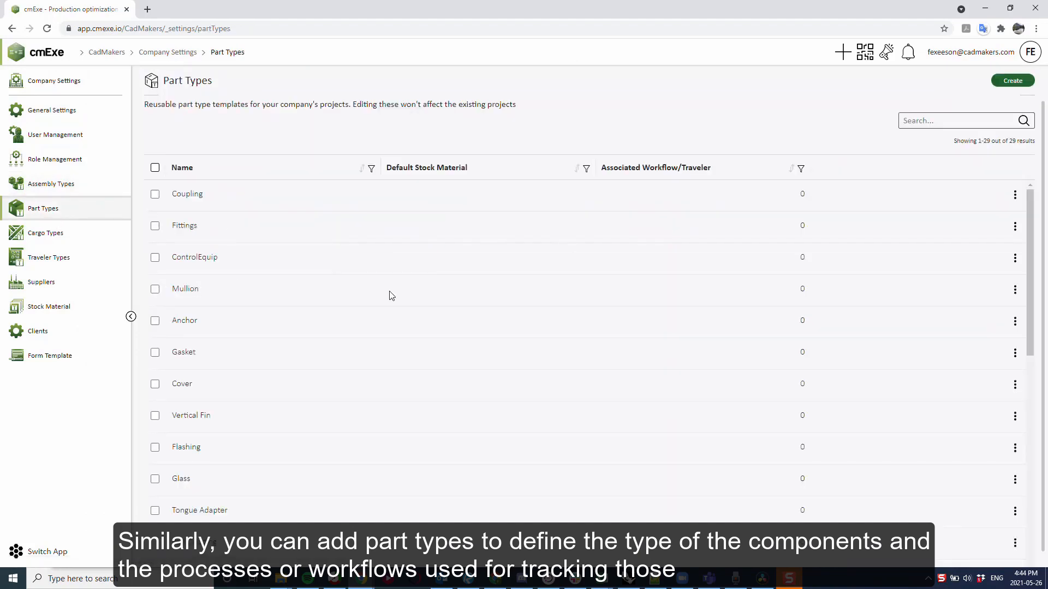
click(1014, 291)
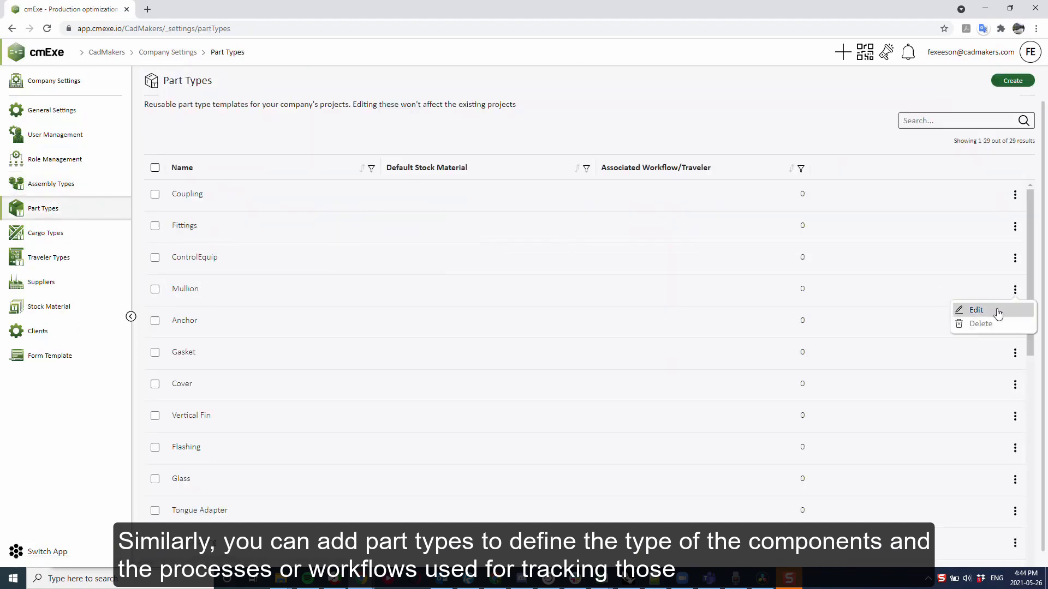
click(994, 309)
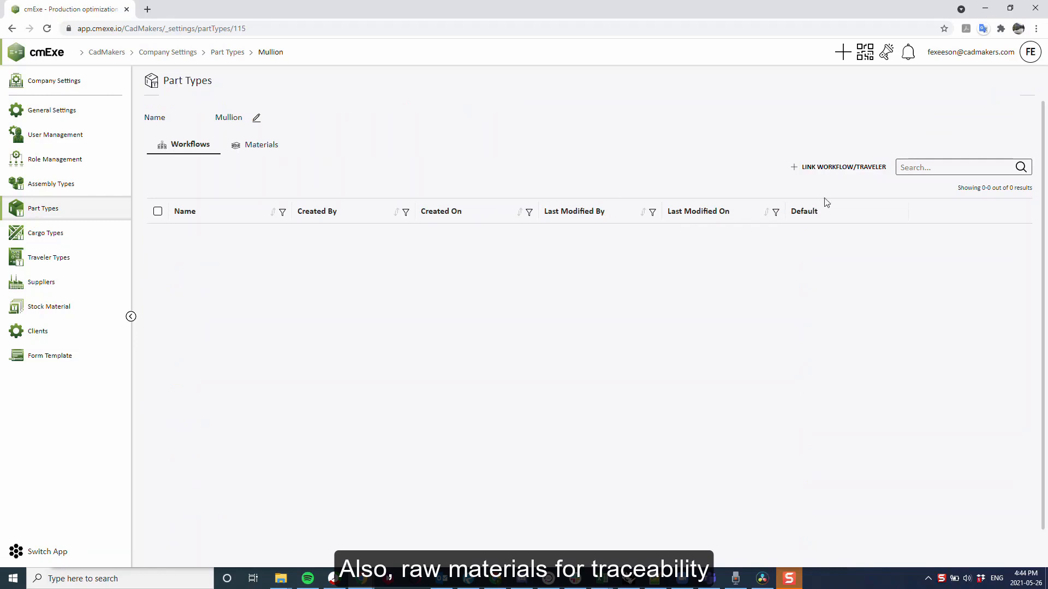
click(850, 175)
click(798, 230)
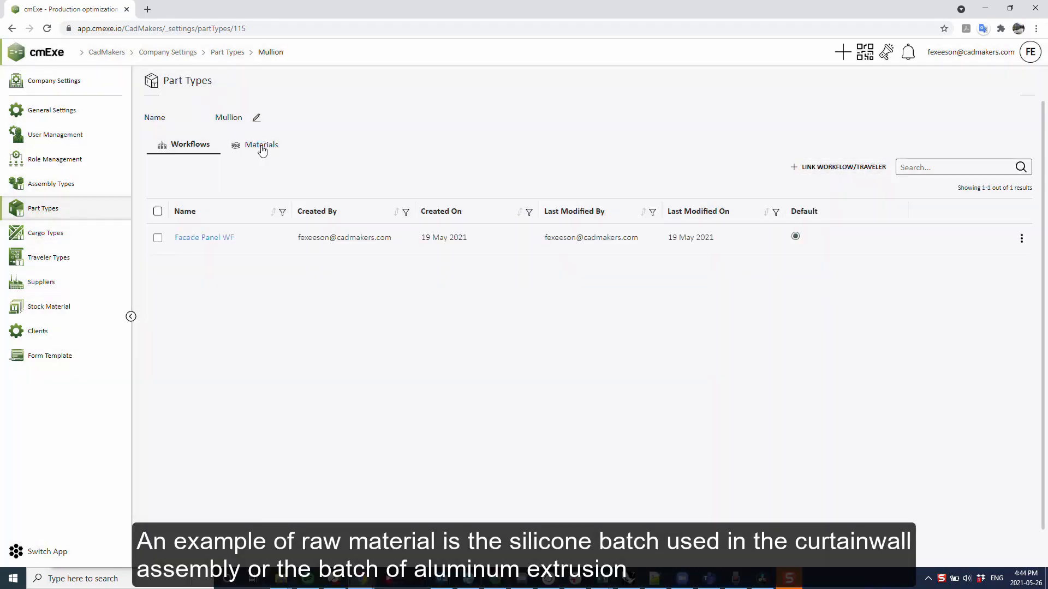
click(261, 146)
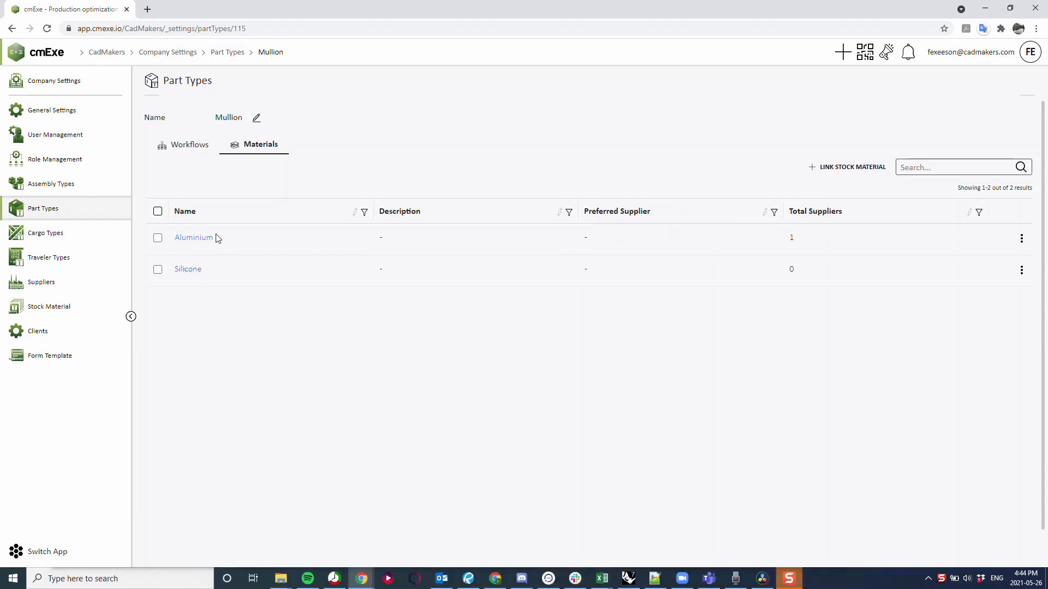
- Open the Crate cargo type and preview its Curtain Wall Crate WF workflow
click(48, 232)
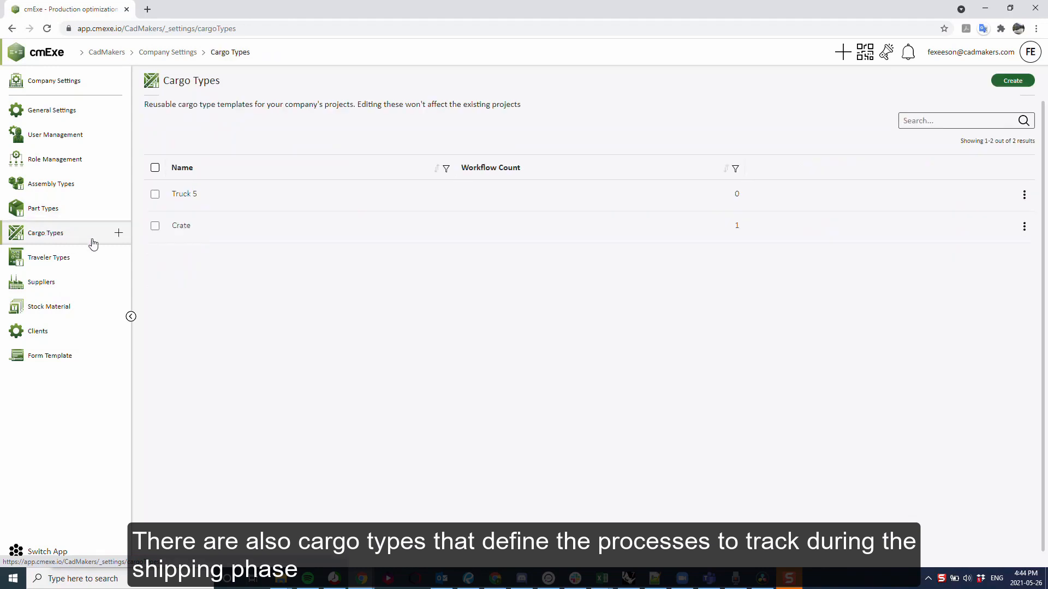
click(1025, 228)
click(962, 243)
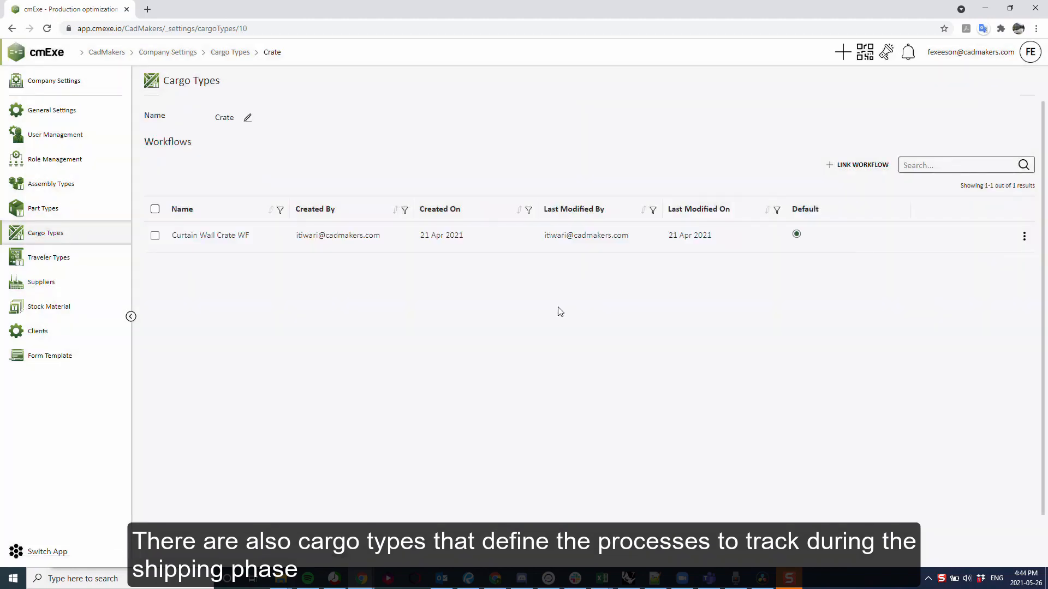
click(1025, 238)
click(969, 255)
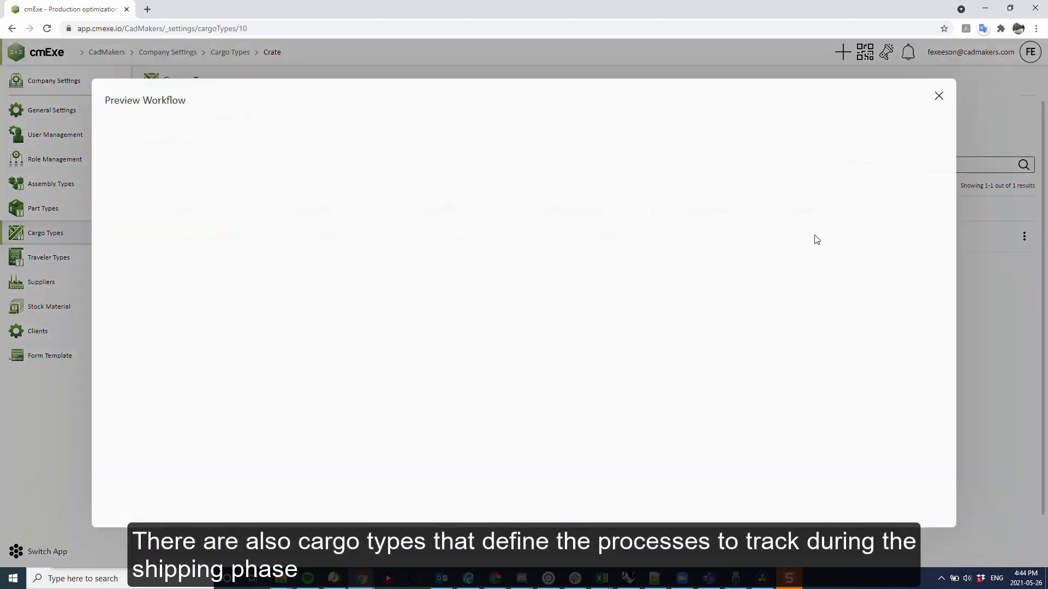
click(938, 98)
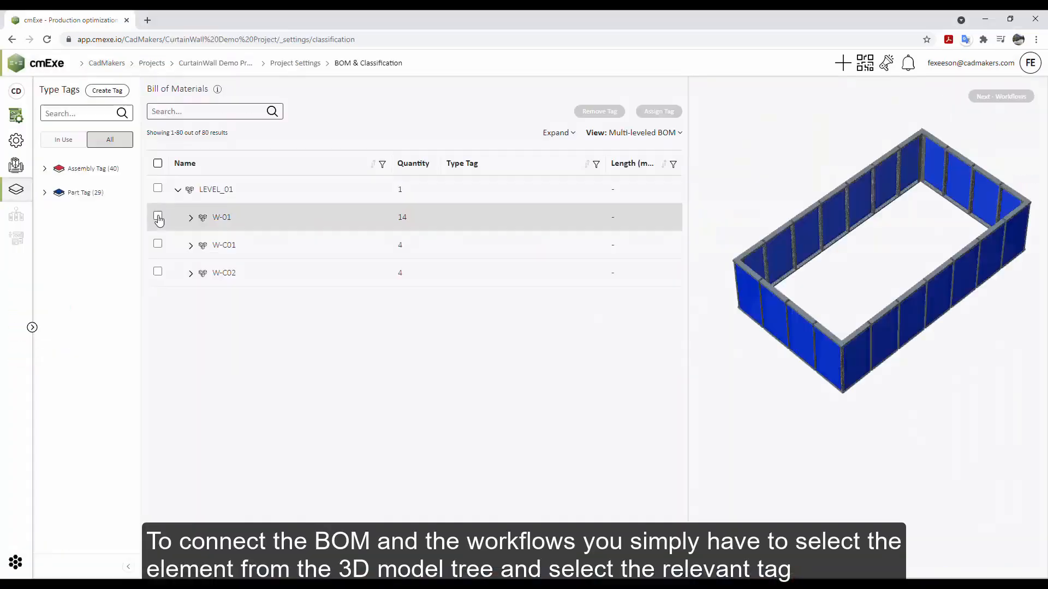
- Assign the Curtain Wall assembly tag to W-01, W-C01 and W-C02 in the bill of materials
click(158, 219)
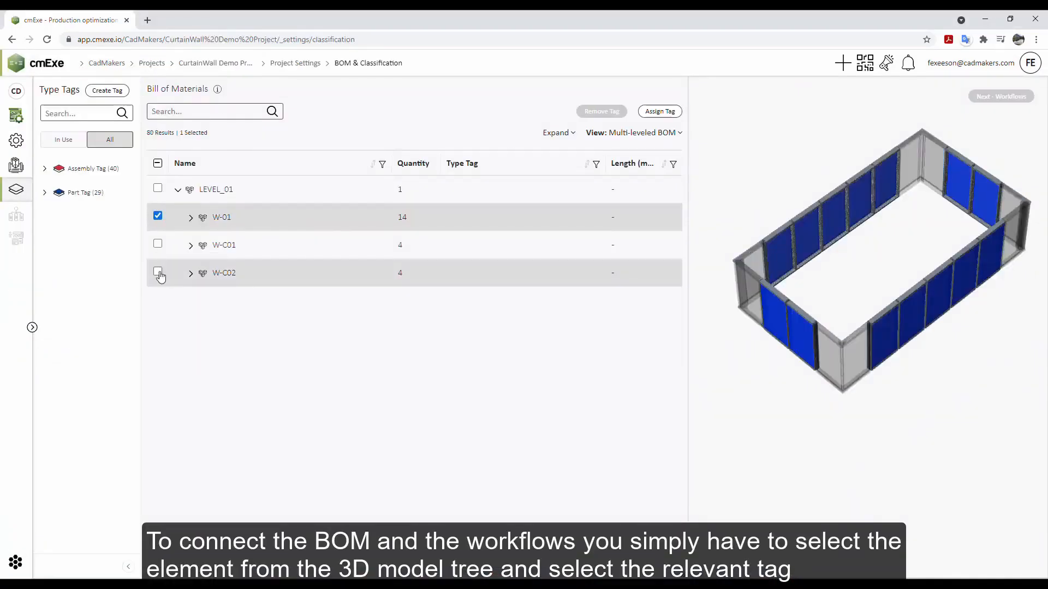
shift+click(158, 273)
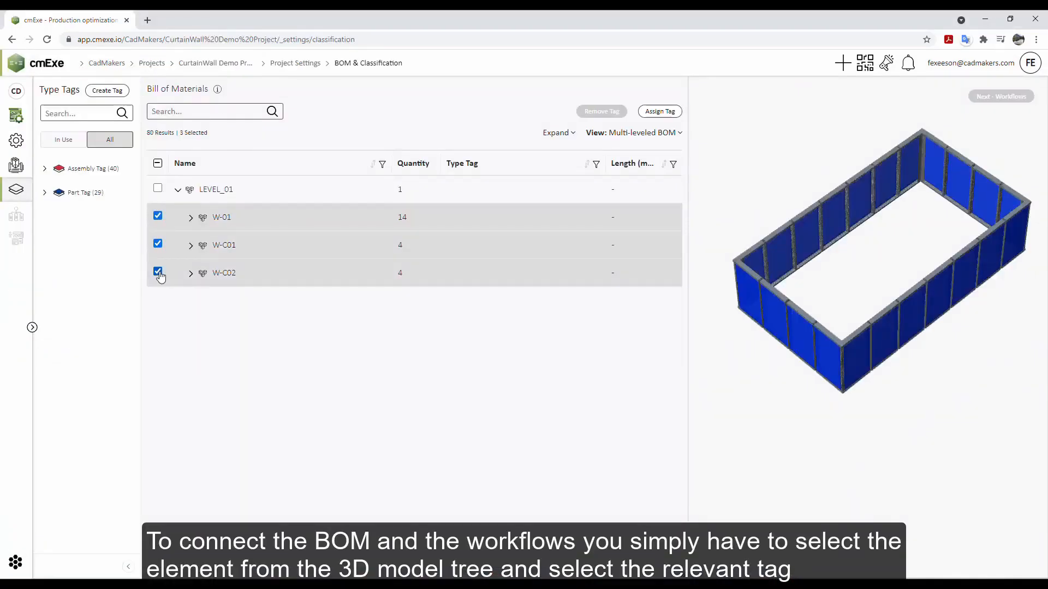
click(45, 168)
click(67, 113)
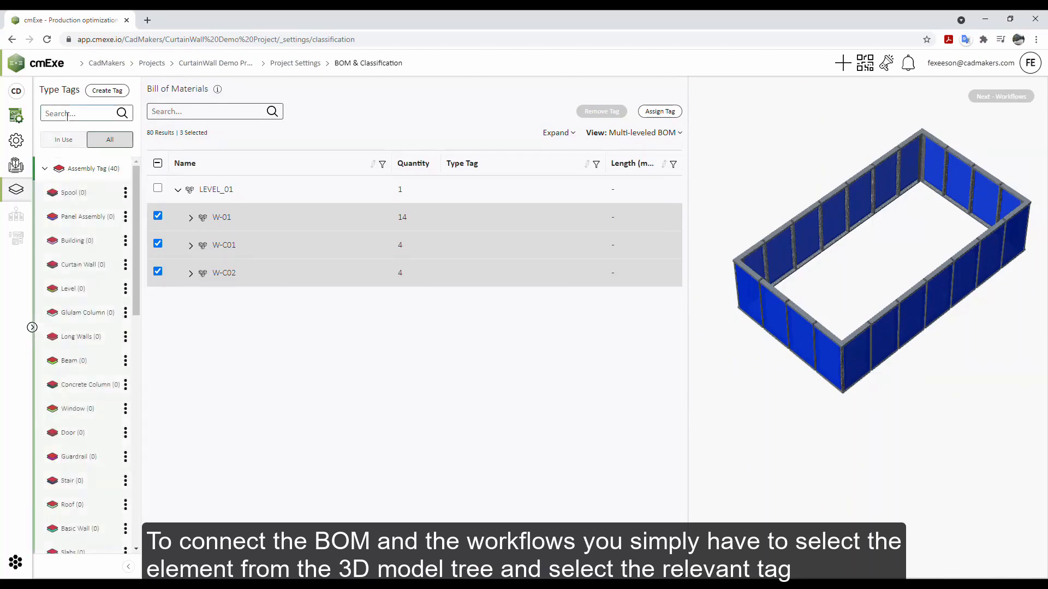
text(Curta)
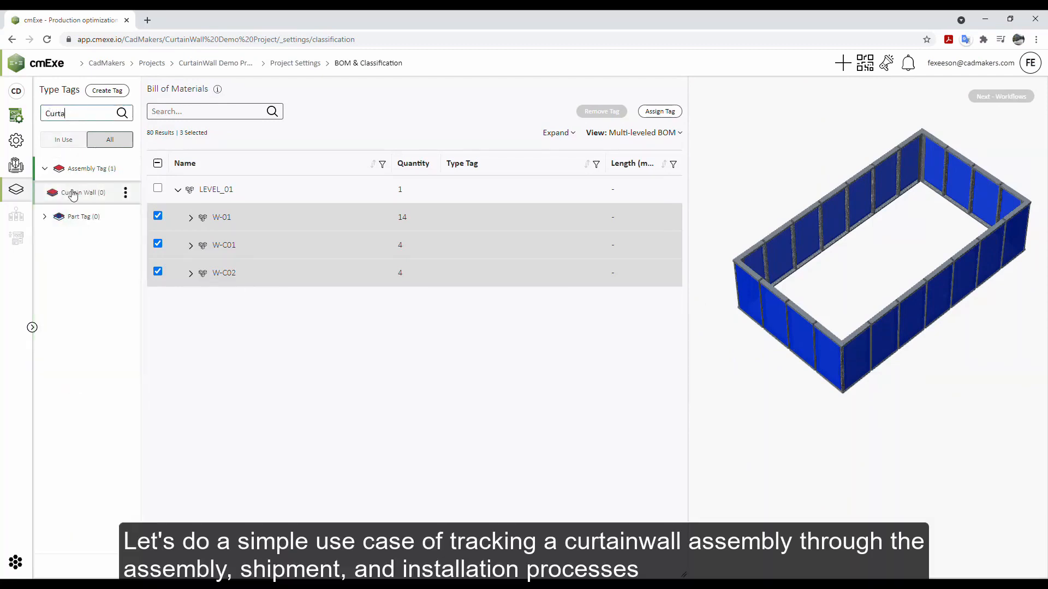
drag(73, 195, 232, 203)
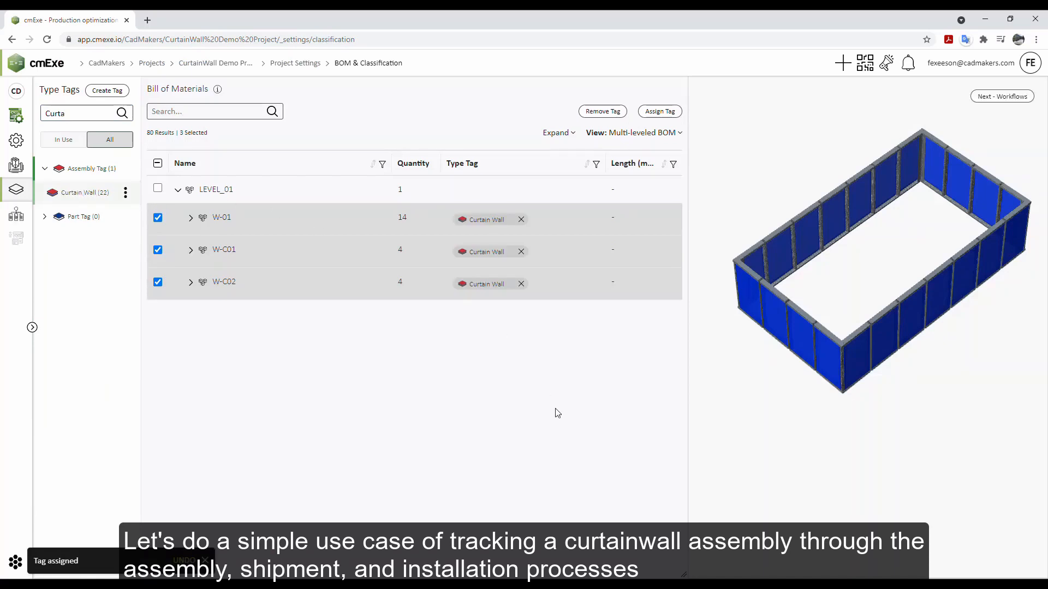
- Create a new assembly workflow for the Curtain Wall type in the project's Types & Workflows and name it Outsourced WF
click(1002, 96)
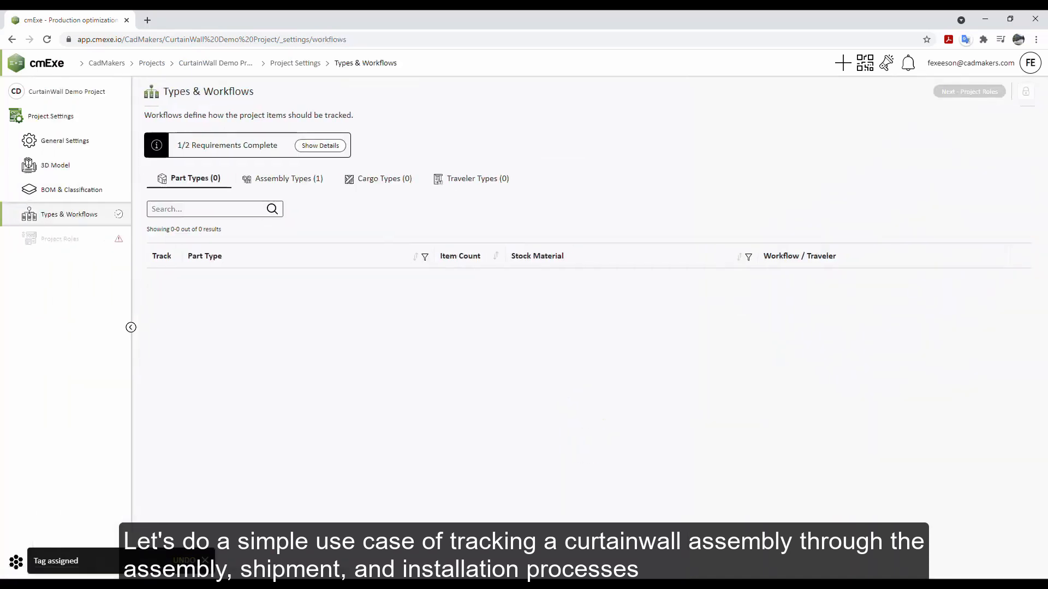
click(284, 180)
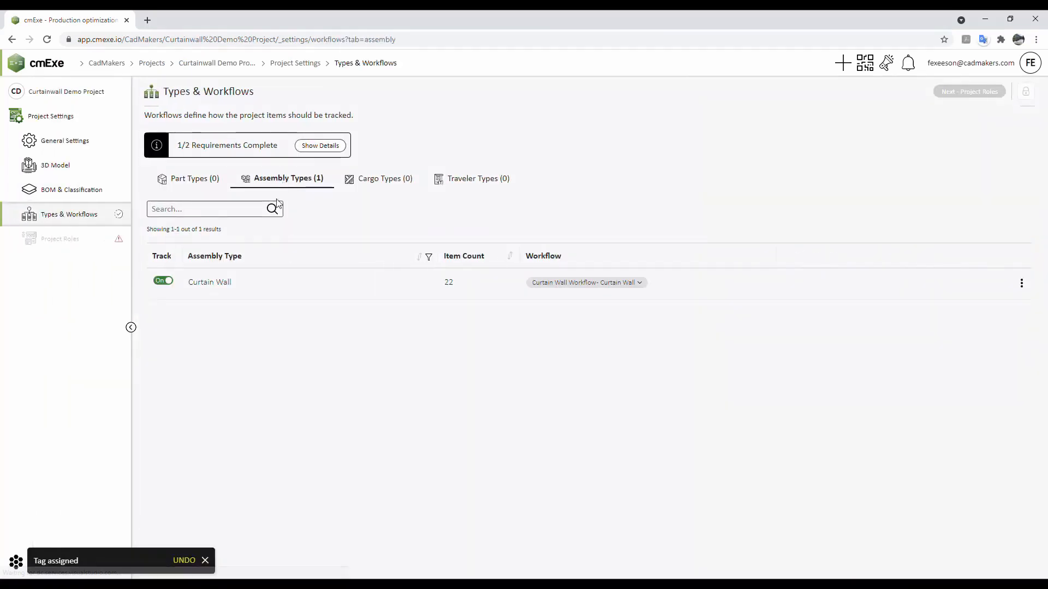
click(640, 283)
click(578, 319)
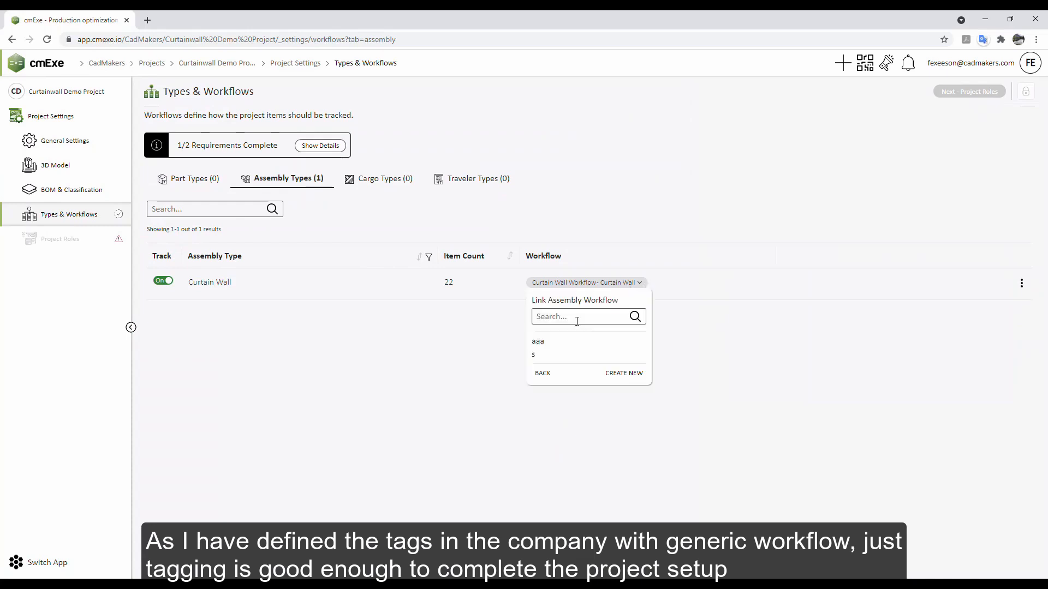
click(625, 373)
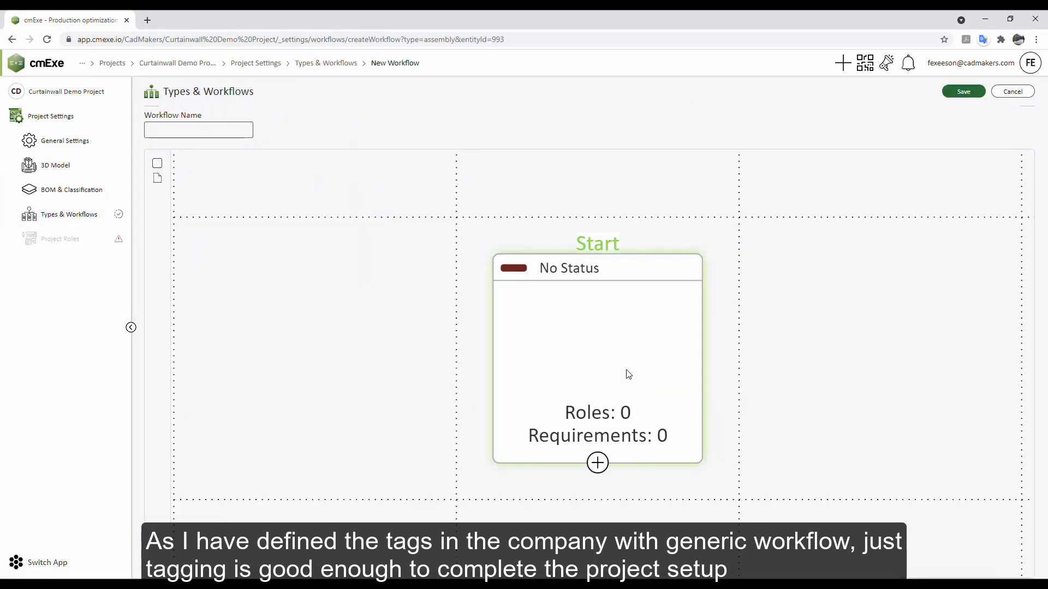
text(Outsorced WF)
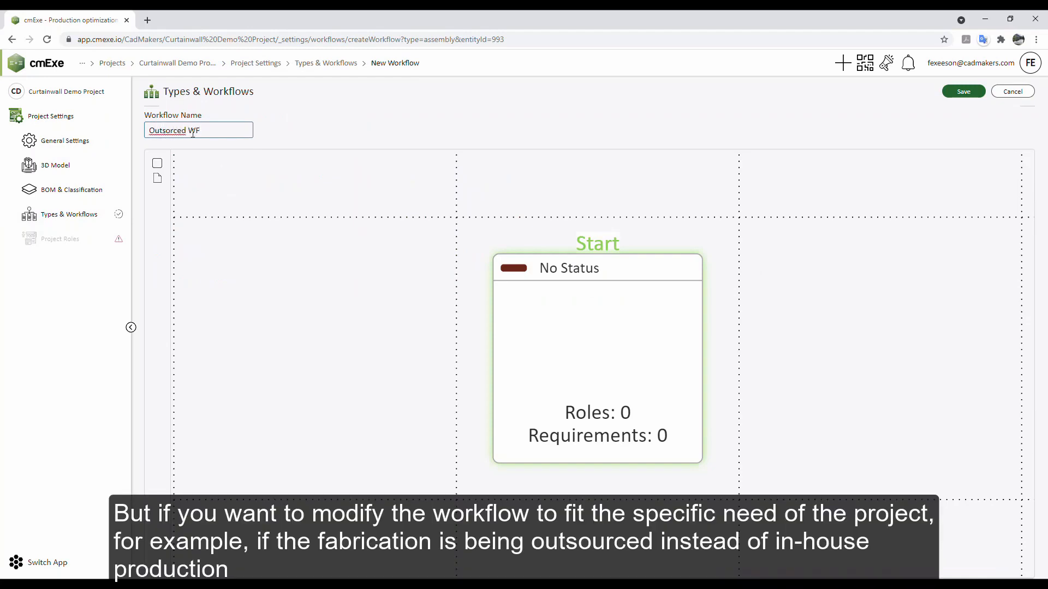
right_click(193, 131)
click(210, 140)
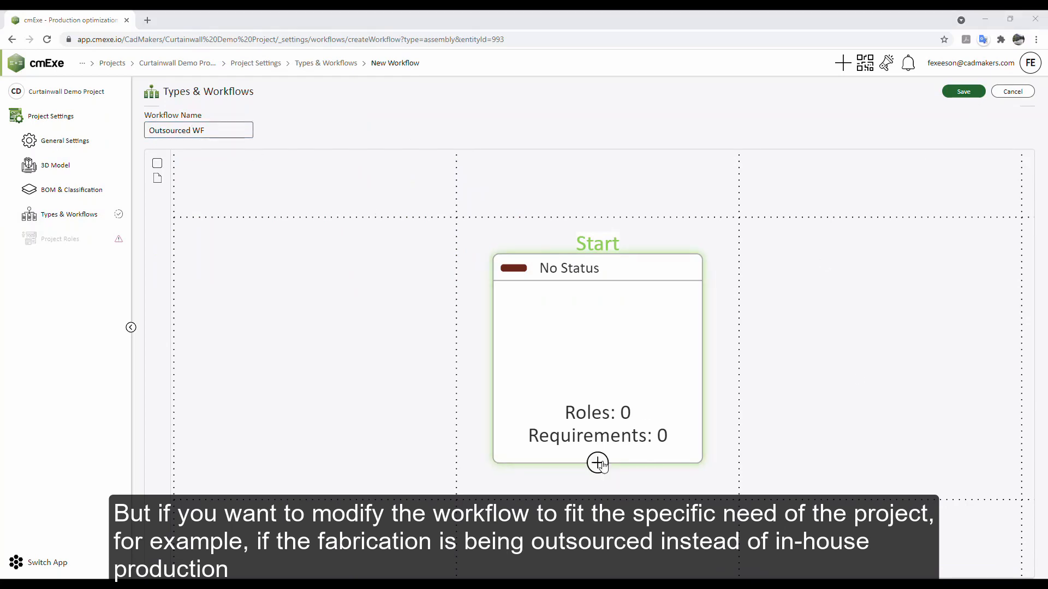
- Add three consecutive stages after No Status to the workflow: Procured, Arrived on site and Installed
click(597, 461)
text(Procured)
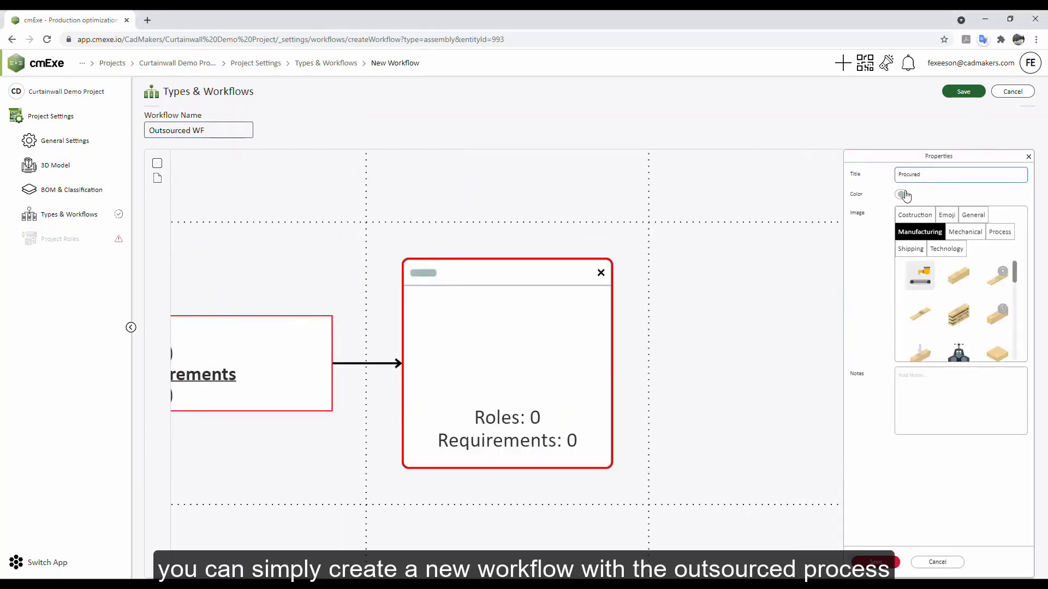
click(876, 562)
click(508, 469)
text(Ar)
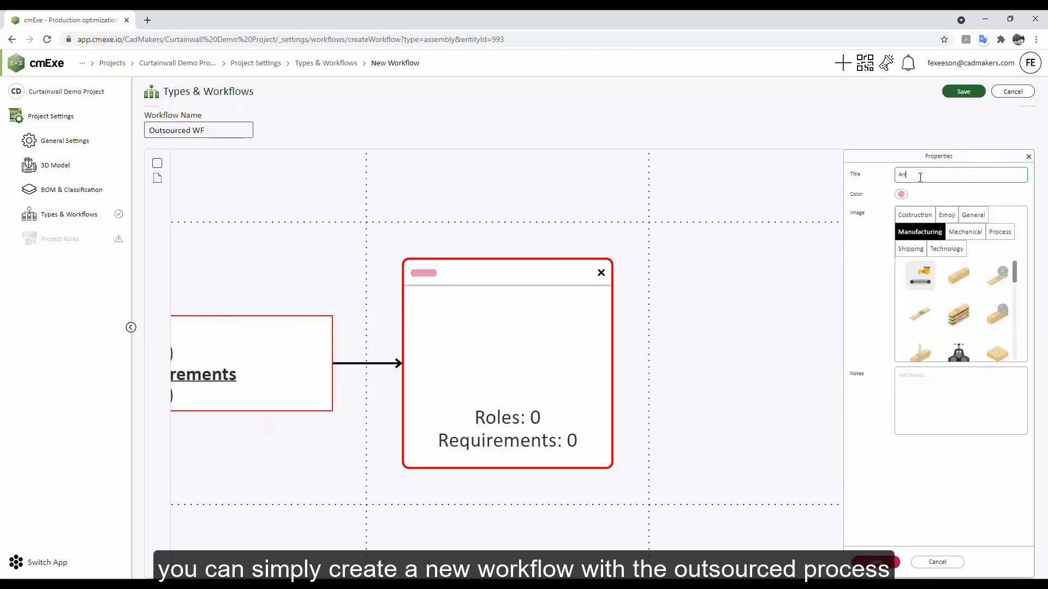
text(rived a)
click(876, 562)
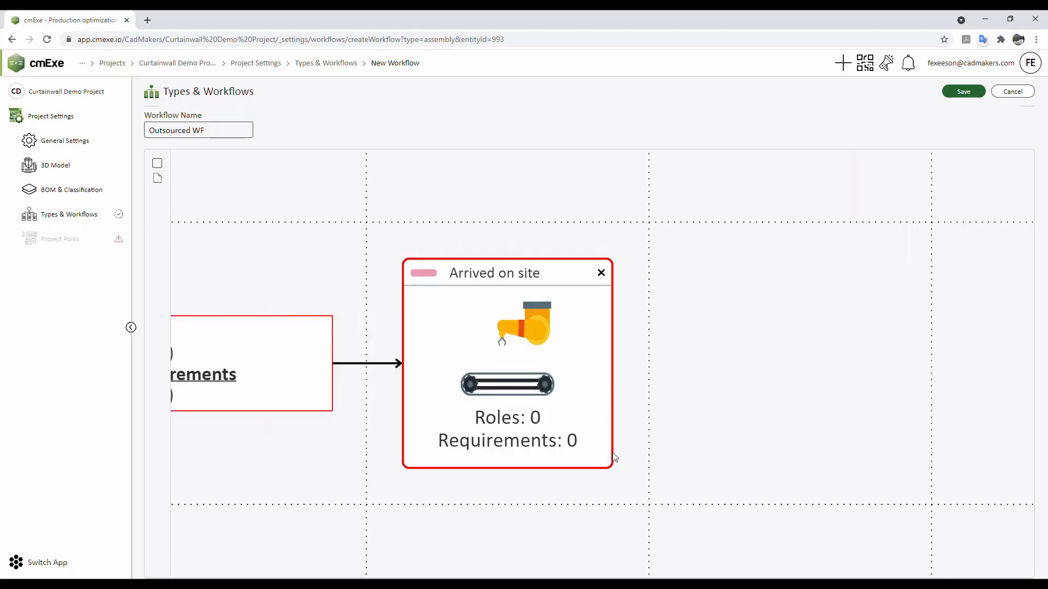
click(508, 468)
text(Installed)
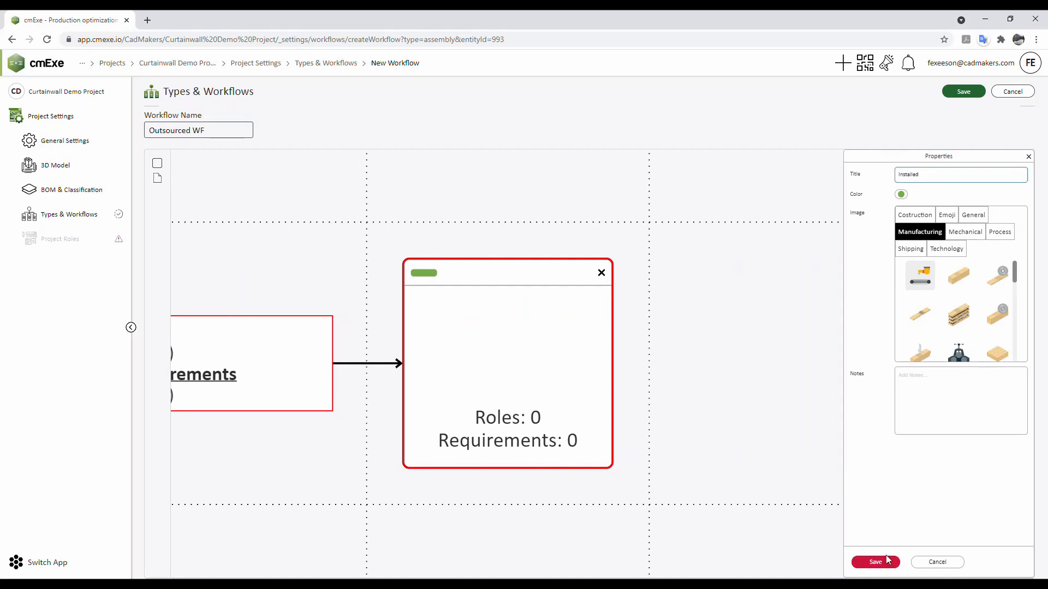
click(876, 562)
- Assign the Site Foreman role to the transition from Arrived on site to Installed
click(510, 365)
click(948, 195)
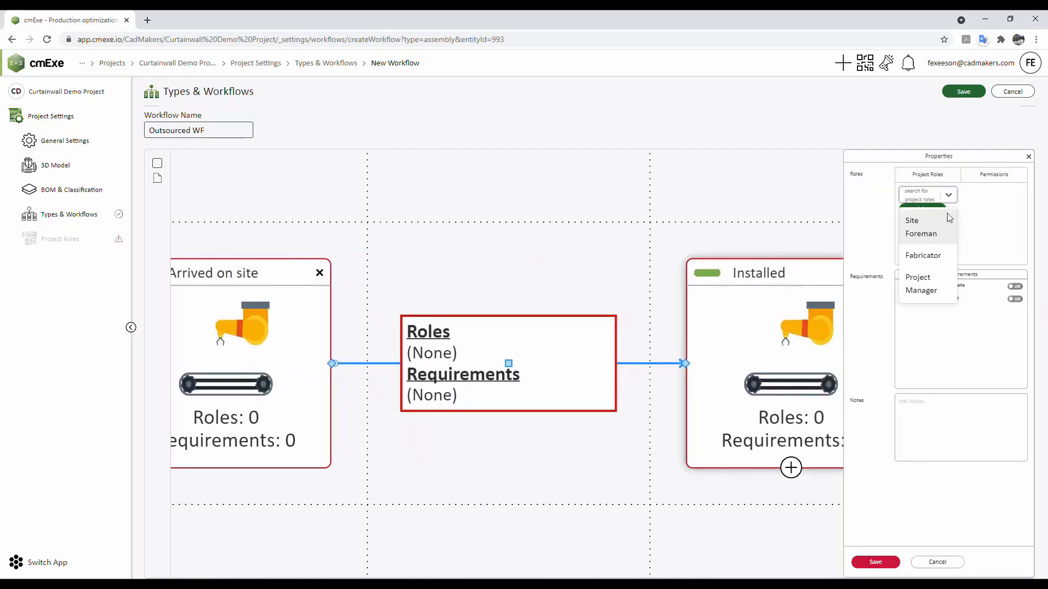
click(921, 226)
click(876, 562)
- Assign the Project Manager role to the transitions leading to Arrived on site and Procured, and save the workflow
click(375, 366)
click(948, 195)
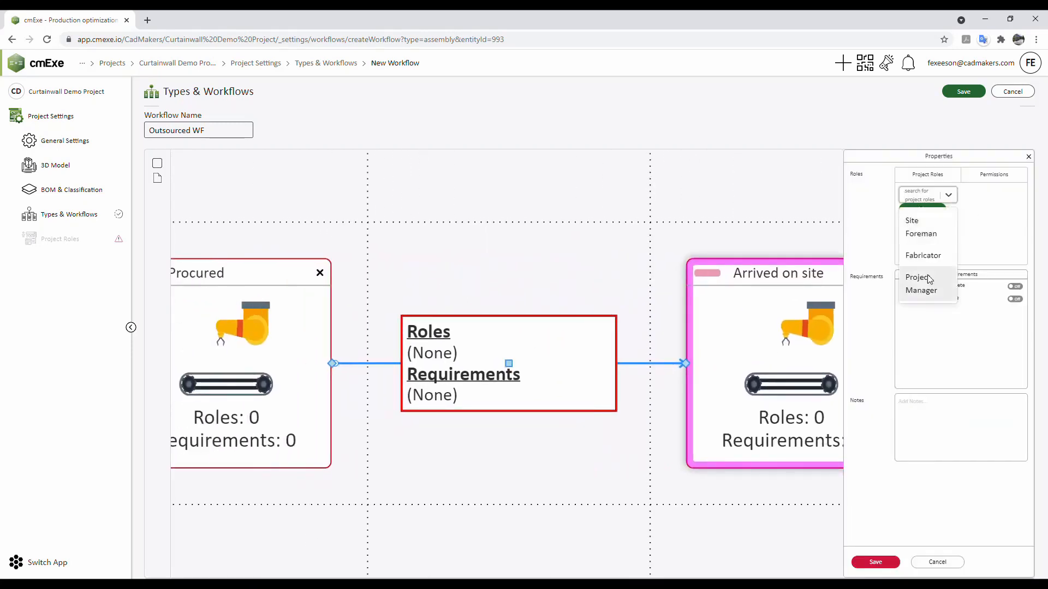
click(922, 284)
click(876, 563)
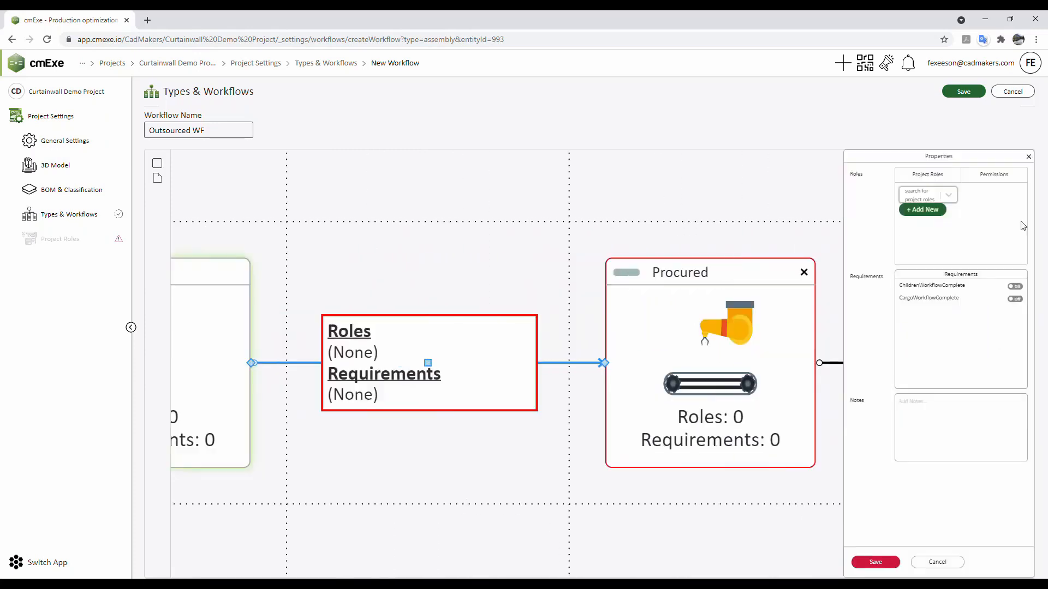
click(948, 195)
click(939, 291)
click(876, 563)
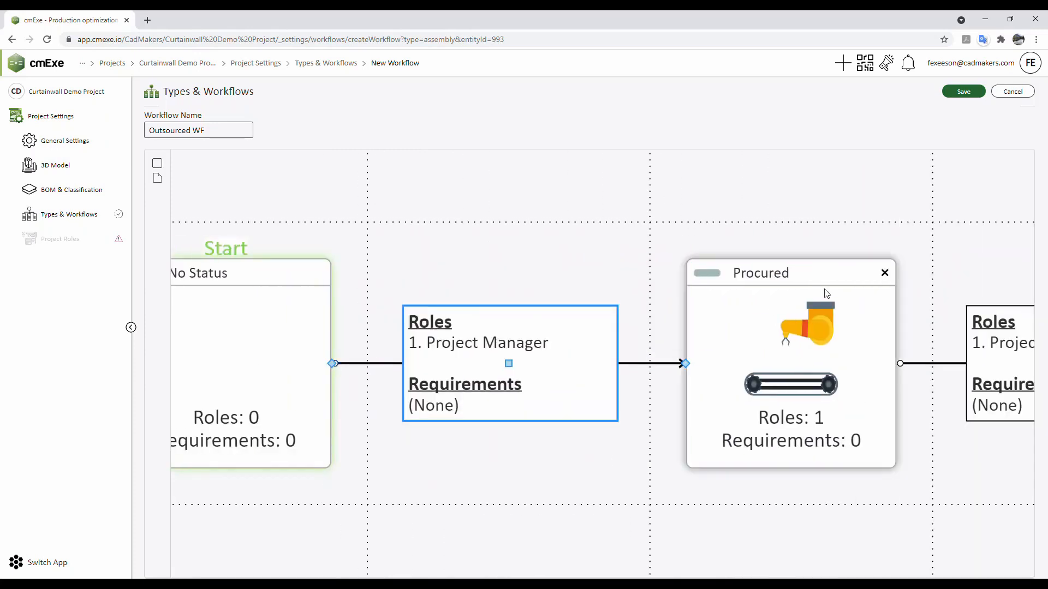
click(963, 91)
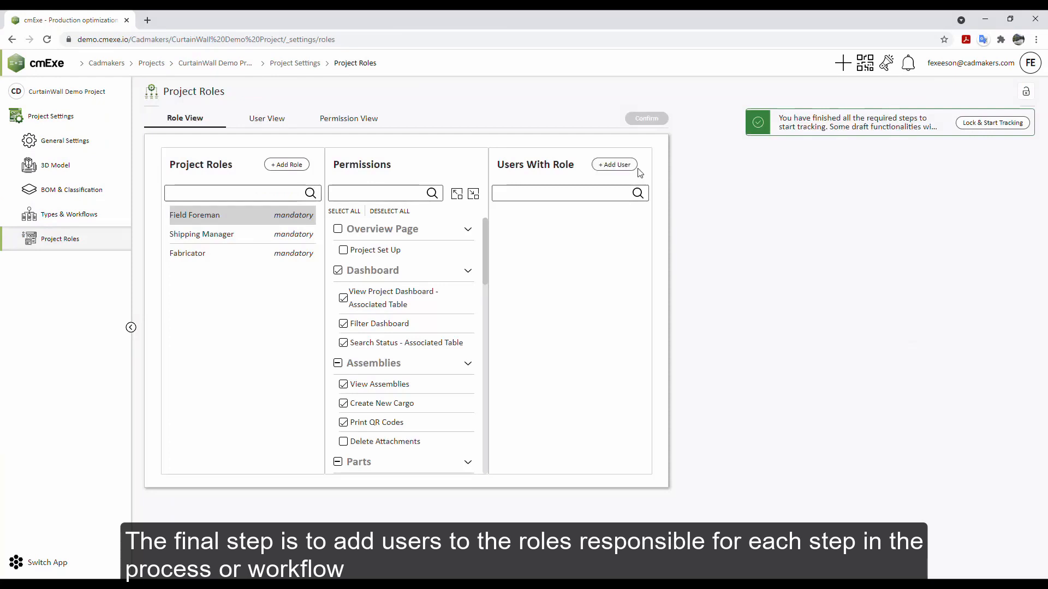
- Add the Fabricator Team to the Fabricator project role
click(230, 253)
click(614, 164)
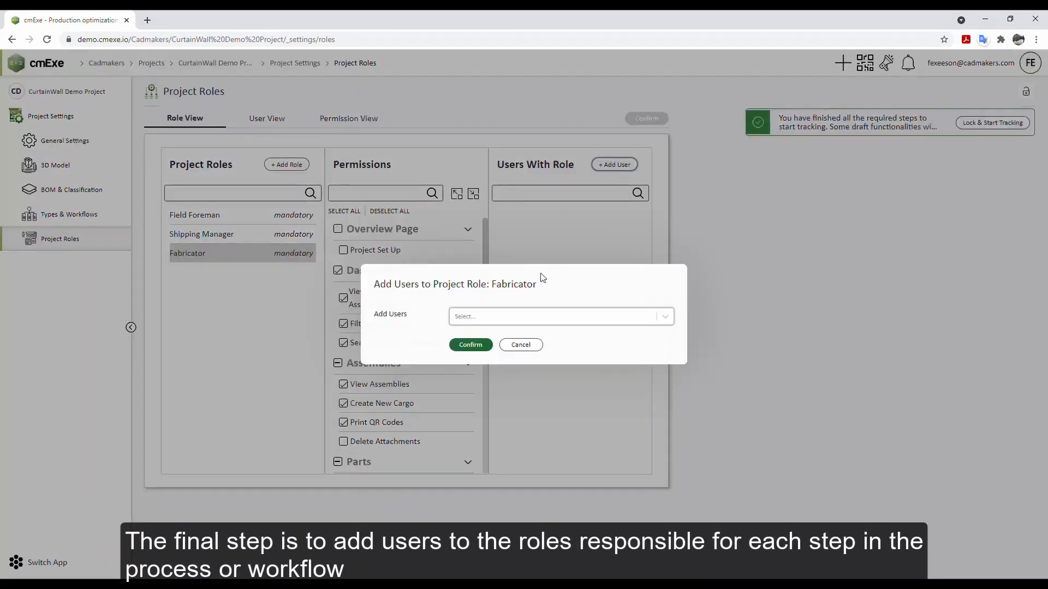
click(490, 317)
click(465, 359)
text(za)
click(491, 341)
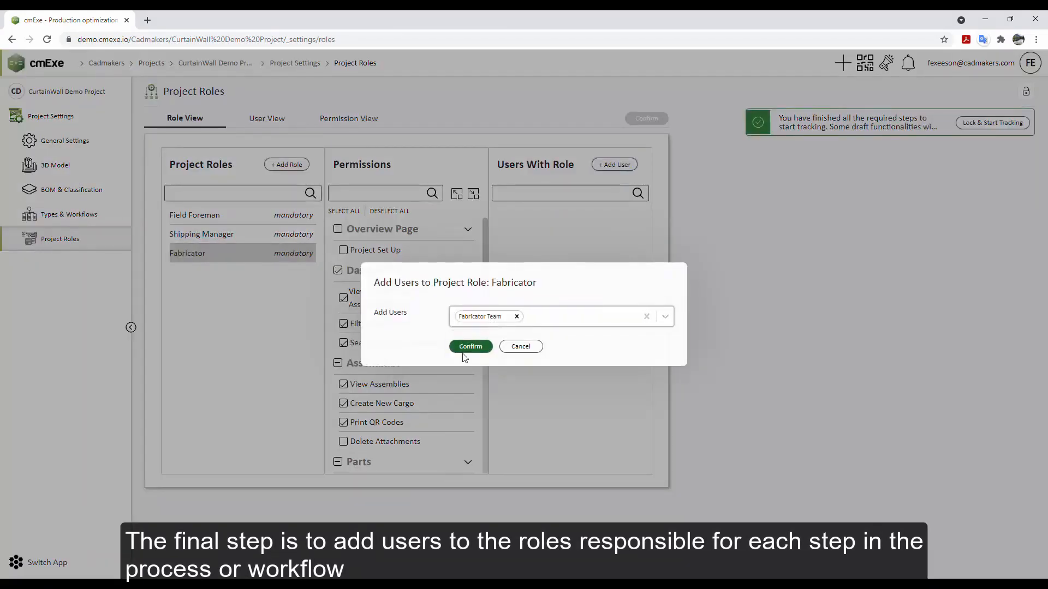
click(464, 349)
- Add the Shipping Department team to the Shipping Manager project role
click(228, 236)
click(614, 164)
click(486, 316)
text(s)
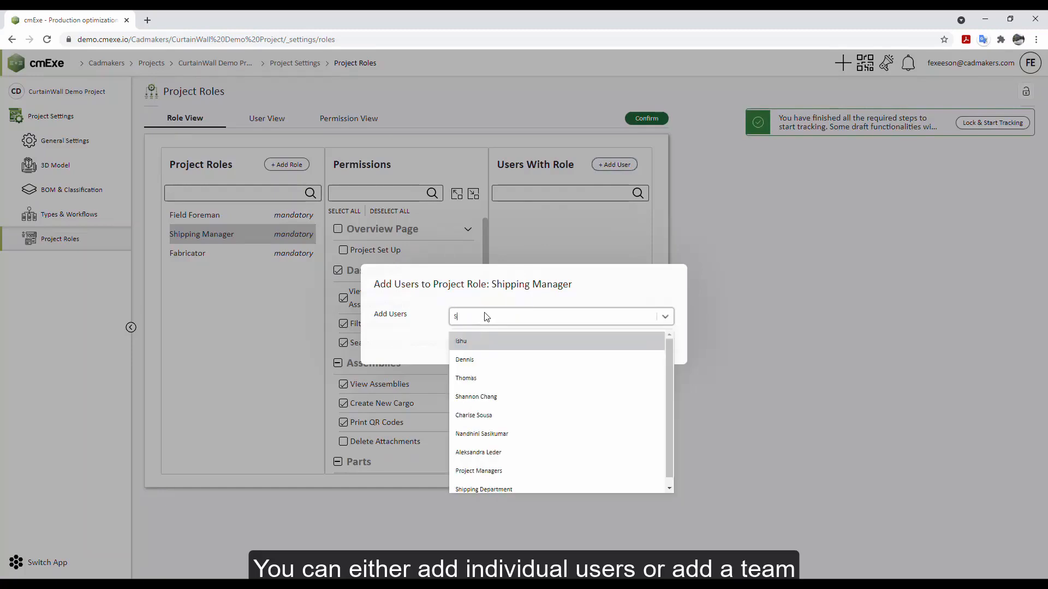
text(h)
click(481, 377)
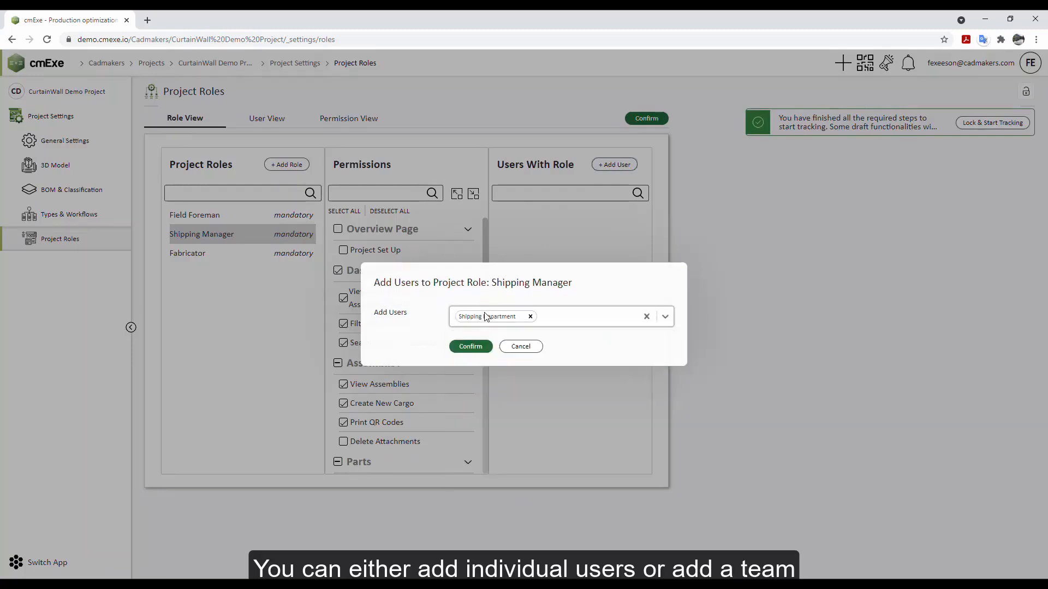
click(465, 349)
- Add an individual user to the Field Foreman project role
click(310, 215)
click(614, 164)
click(512, 319)
text(F)
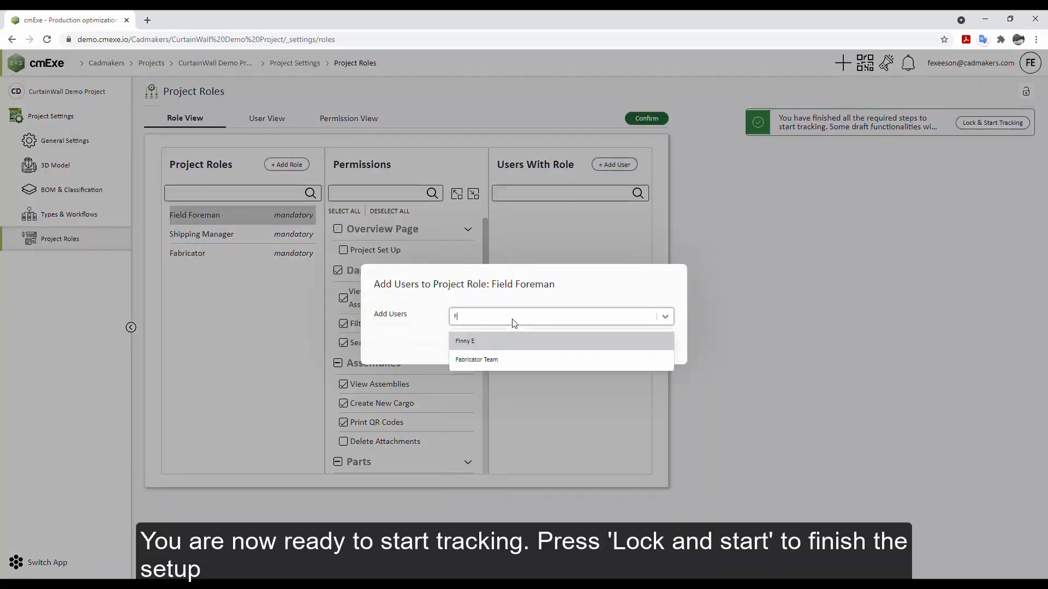
text(i)
key(Return)
click(466, 349)
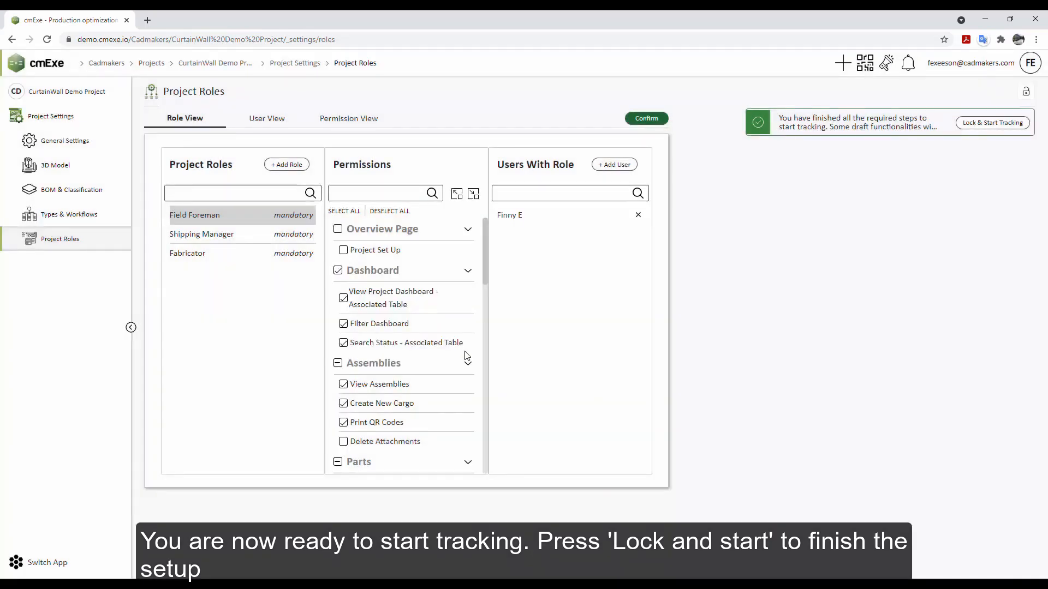
- Lock the project setup, start tracking, and look through the assembly statuses on the dashboard
click(987, 124)
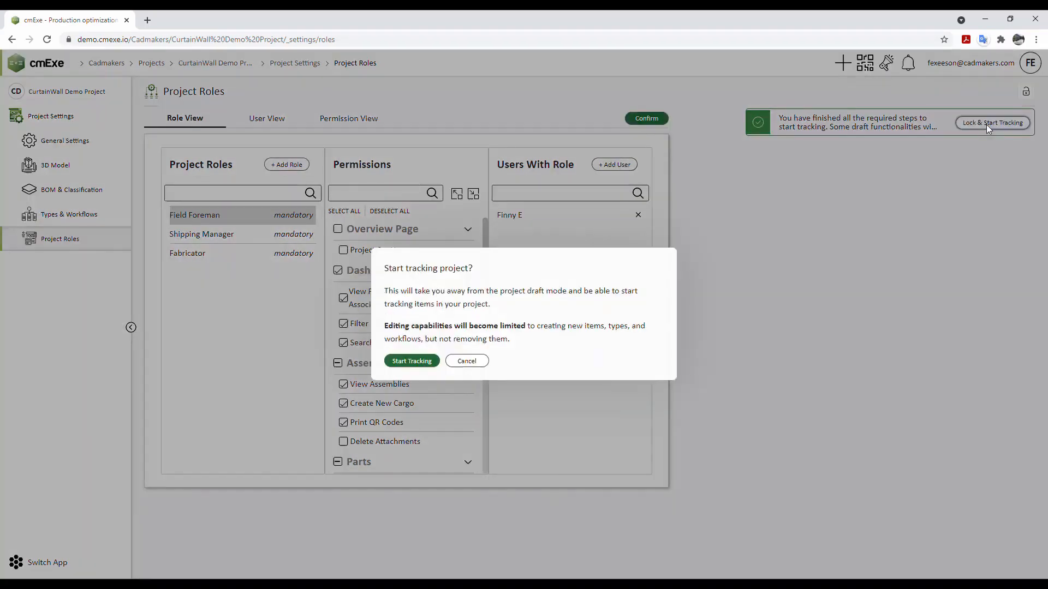
click(414, 361)
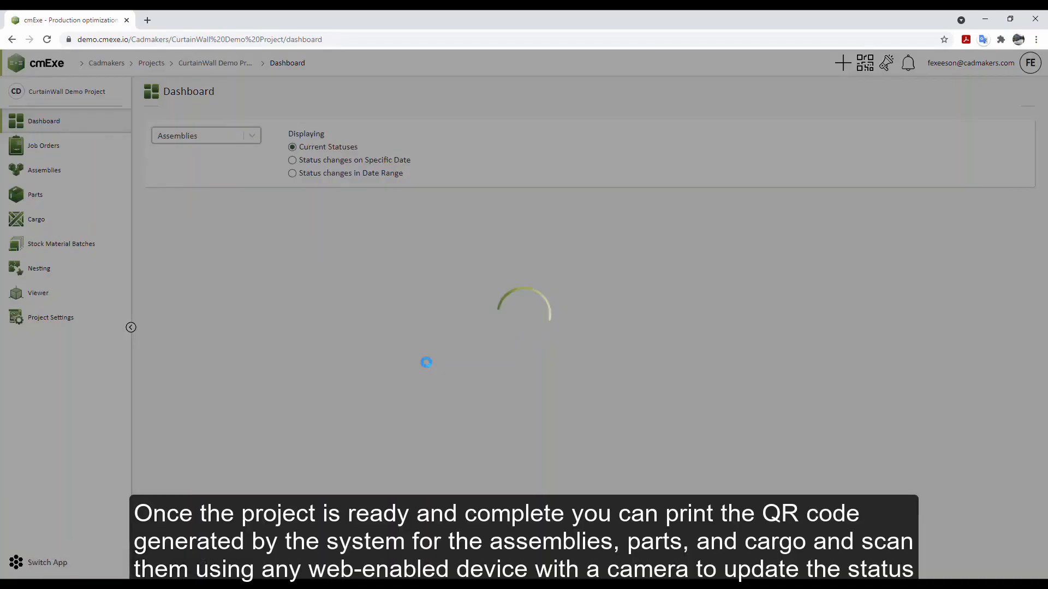
scroll(425, 365, down, 10)
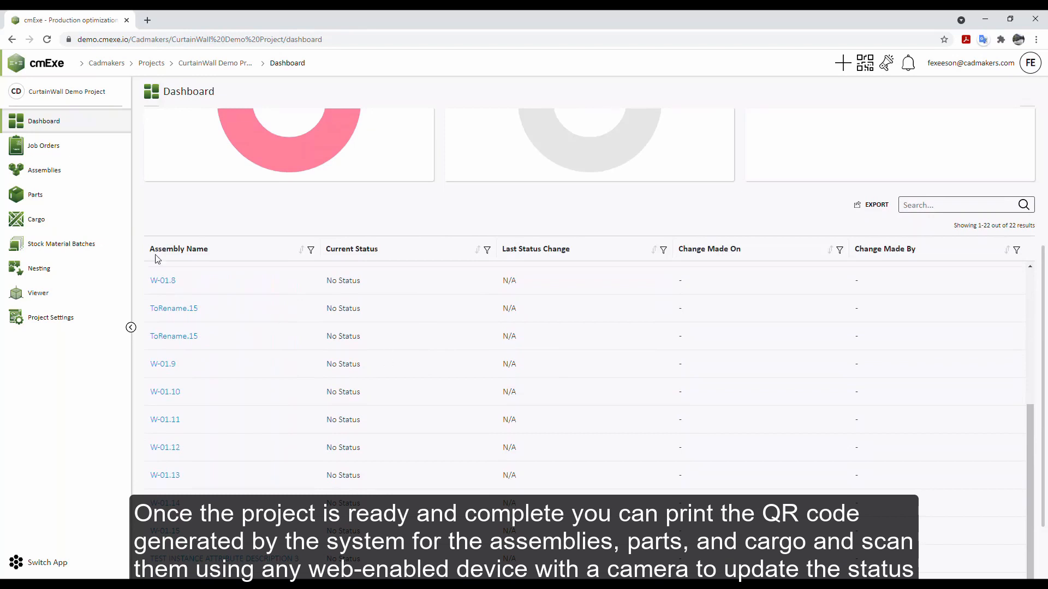
- Print the QR code of the W-01.10 curtain wall from the project's assemblies list
click(54, 173)
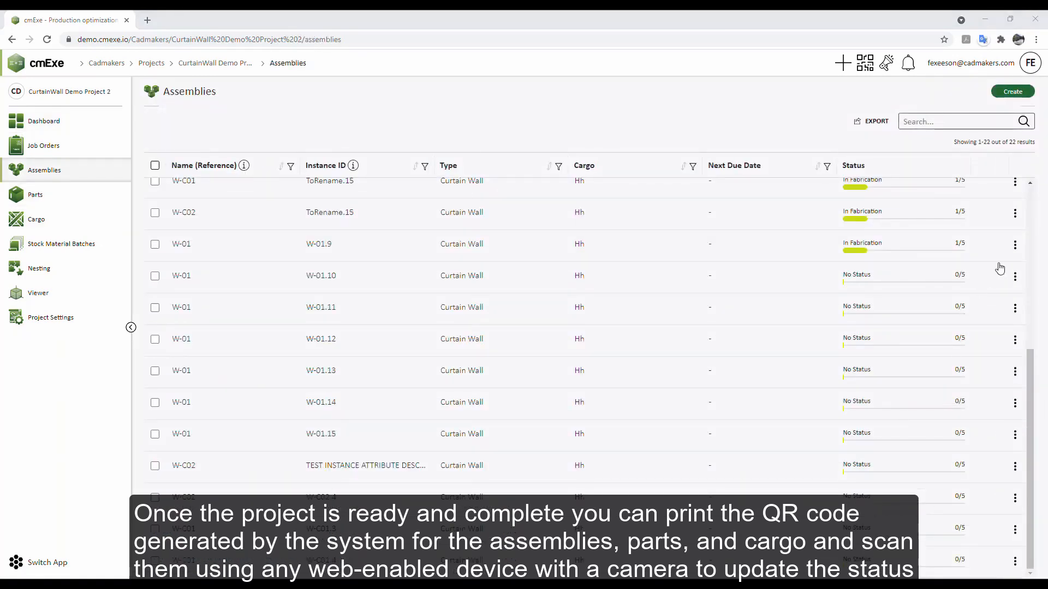
click(1015, 277)
click(968, 356)
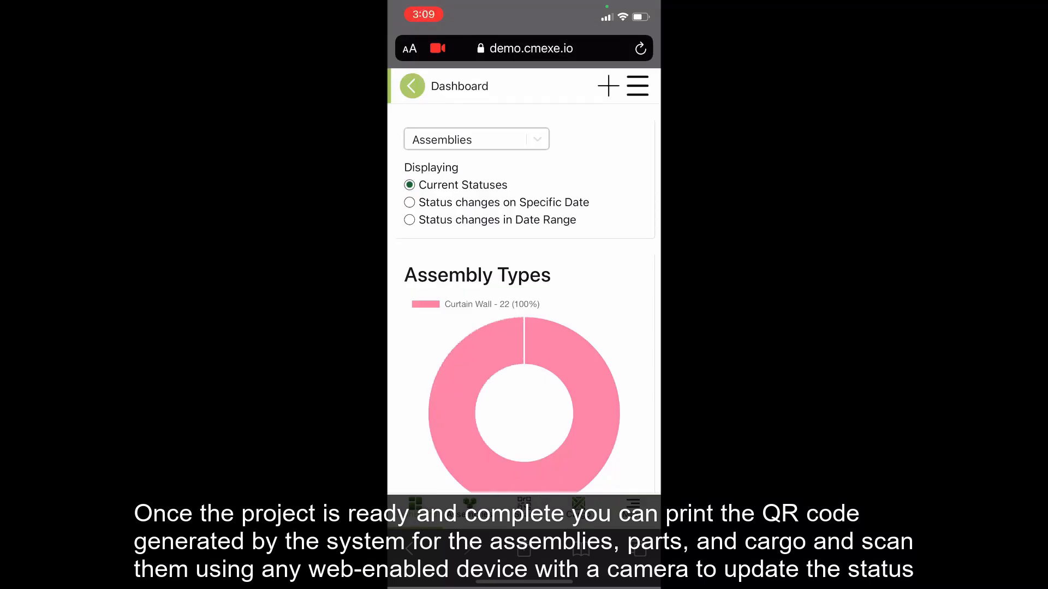
- Scan the assembly's QR code and advance it to In Fabrication with the note "Started Fabrication"
click(524, 505)
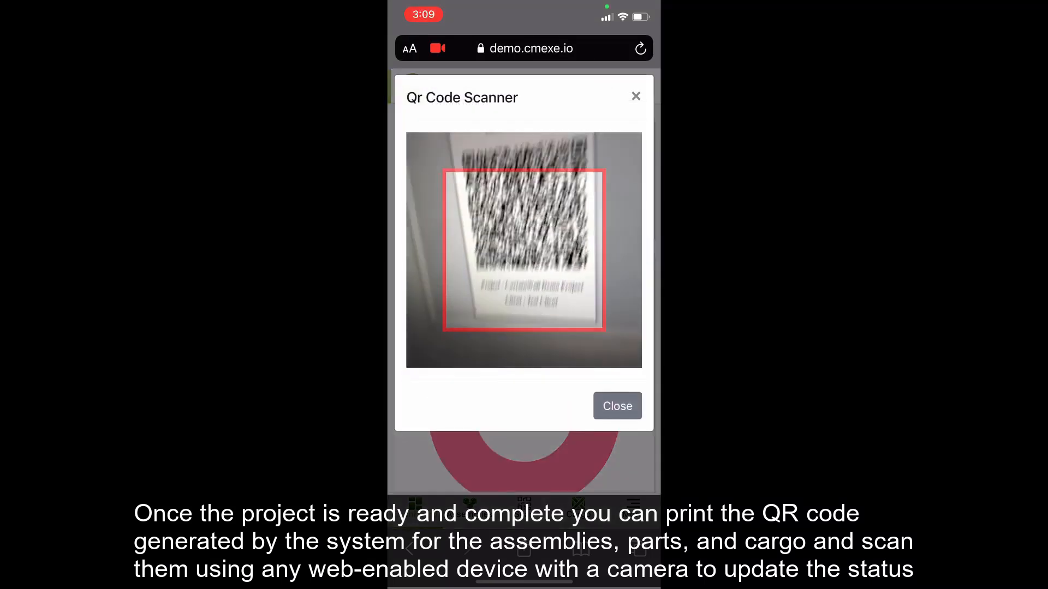
click(448, 282)
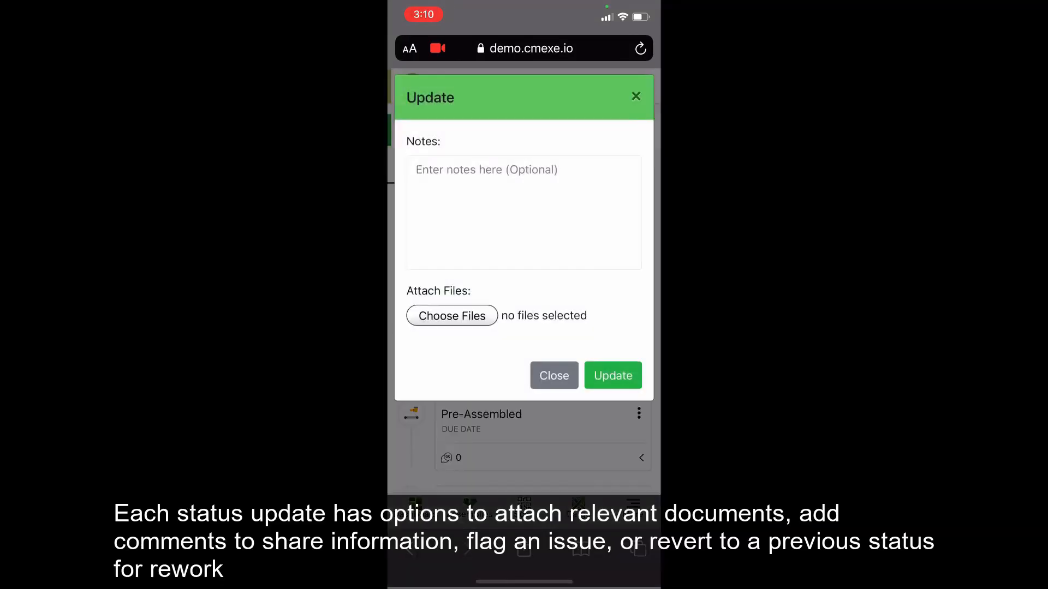
click(491, 207)
text(Start)
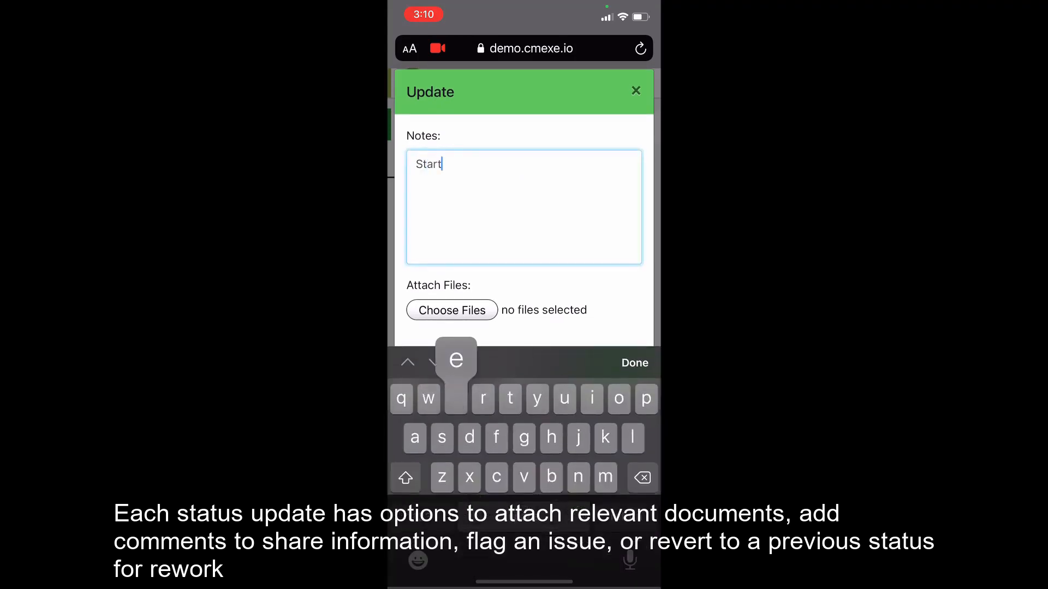
text(ed Fabrication)
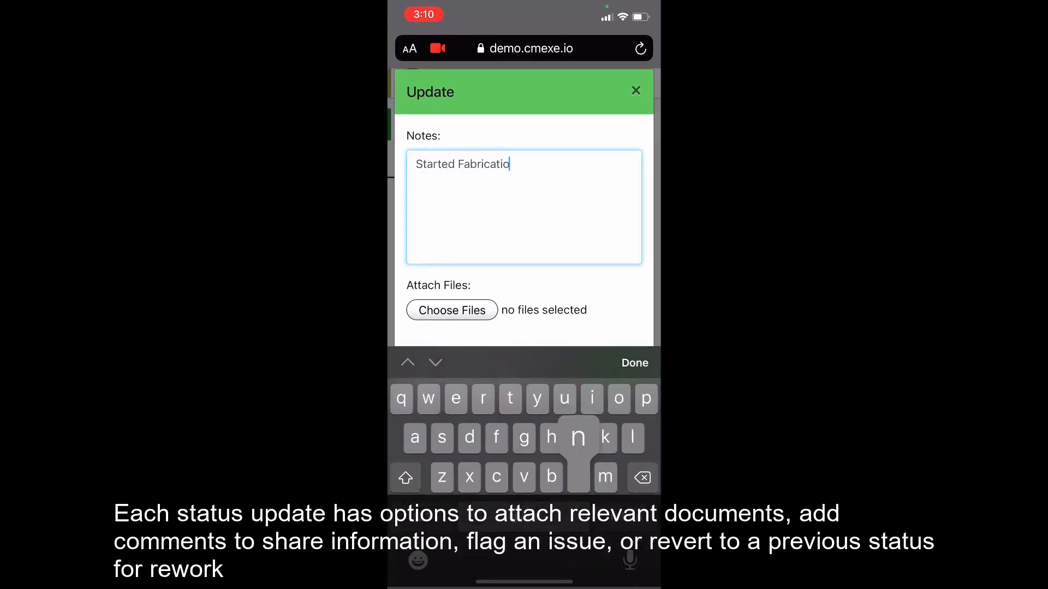
click(635, 363)
click(452, 315)
click(613, 375)
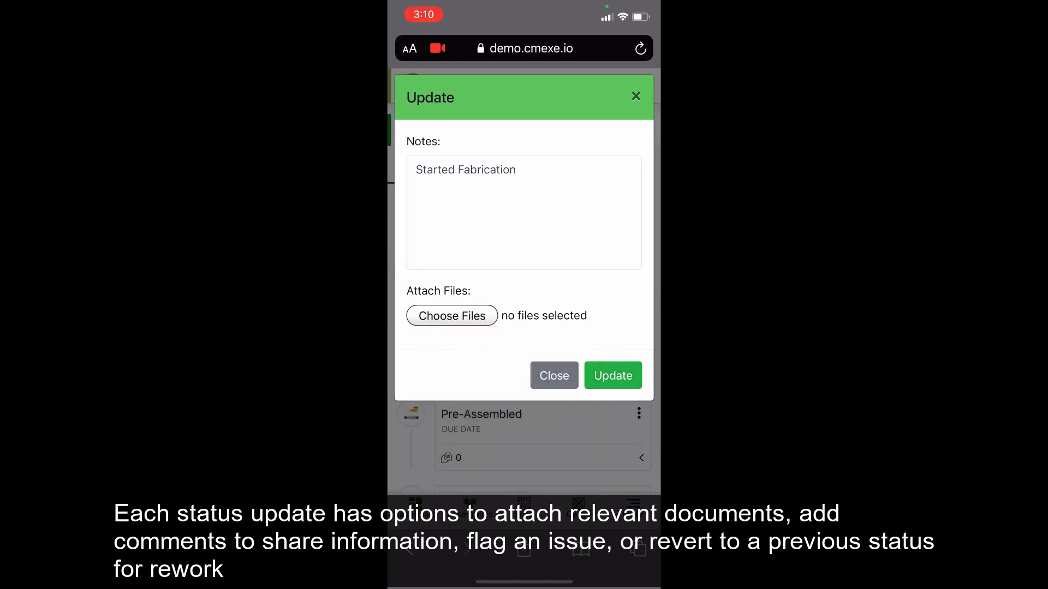
click(613, 375)
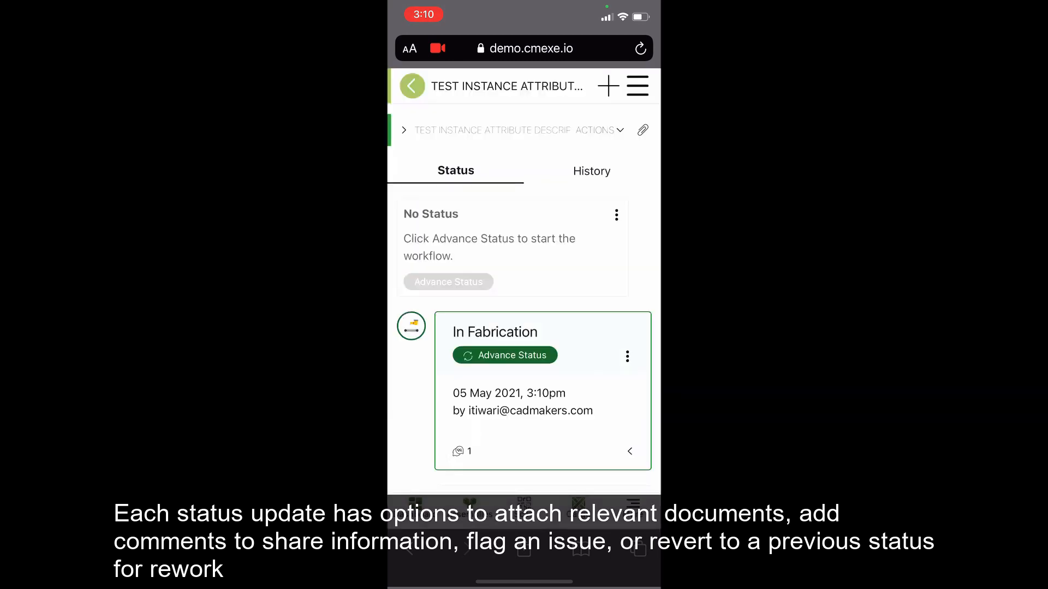
- Expand the In Fabrication status posts and review its flag, revert, attachment and comment options
click(630, 452)
scroll(524, 300, down, 3)
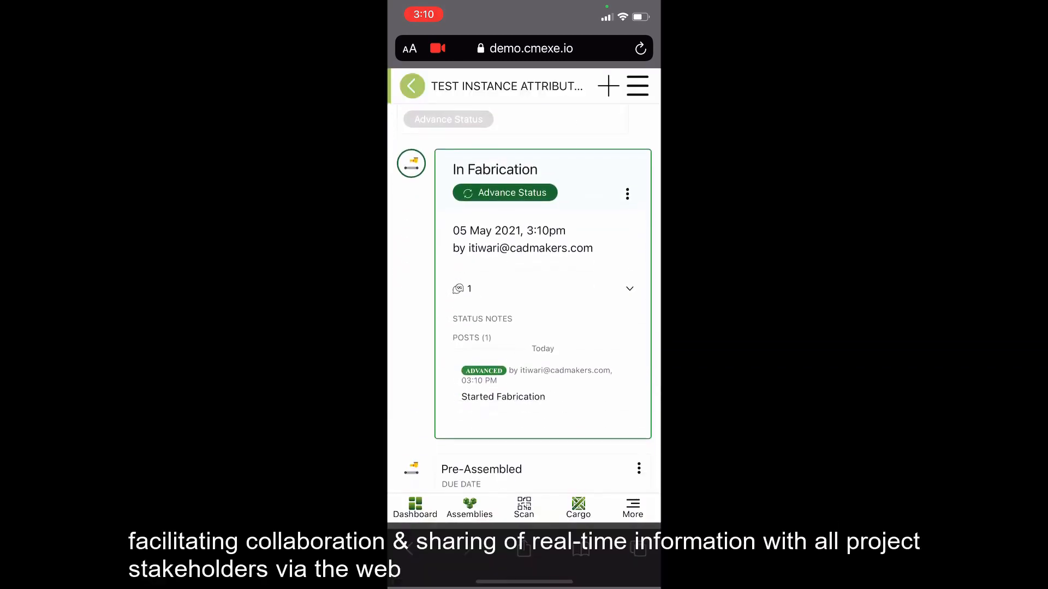
click(627, 192)
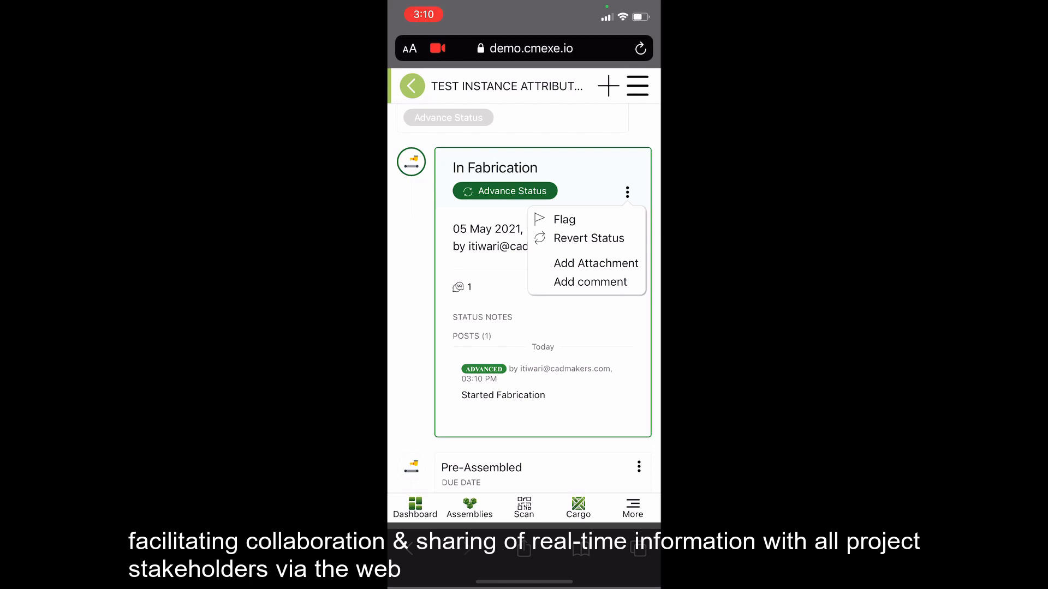
click(595, 264)
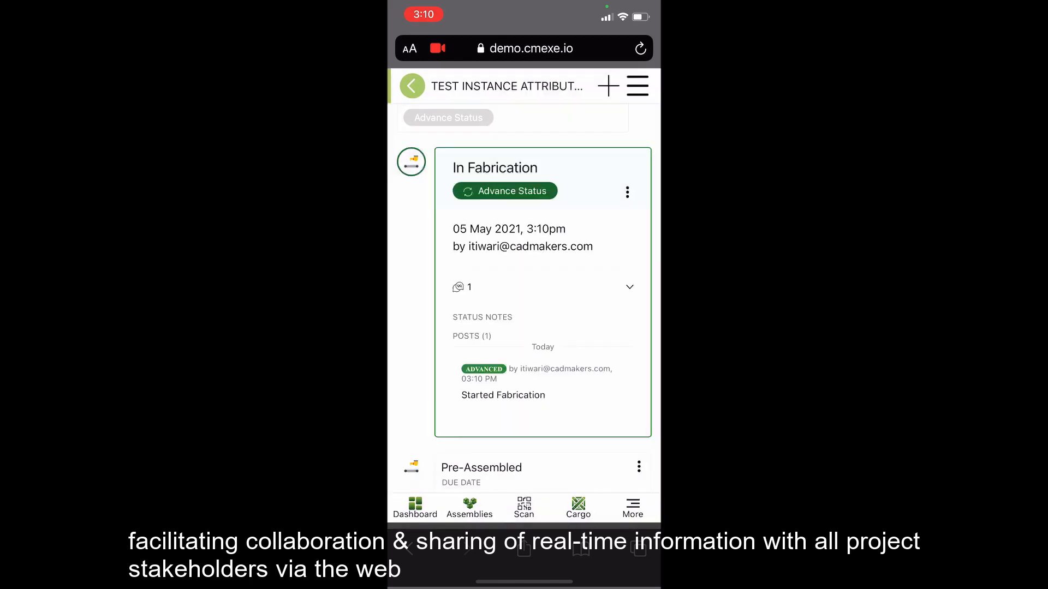
- Post the comment "Nice work" on the assembly's In Fabrication status
click(627, 192)
click(596, 280)
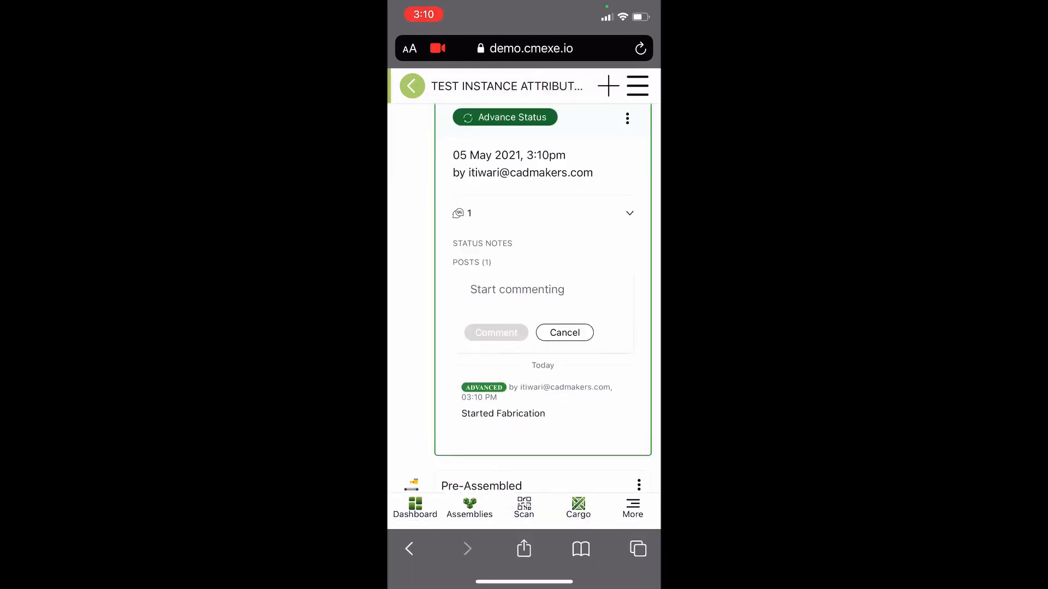
text(Nice work)
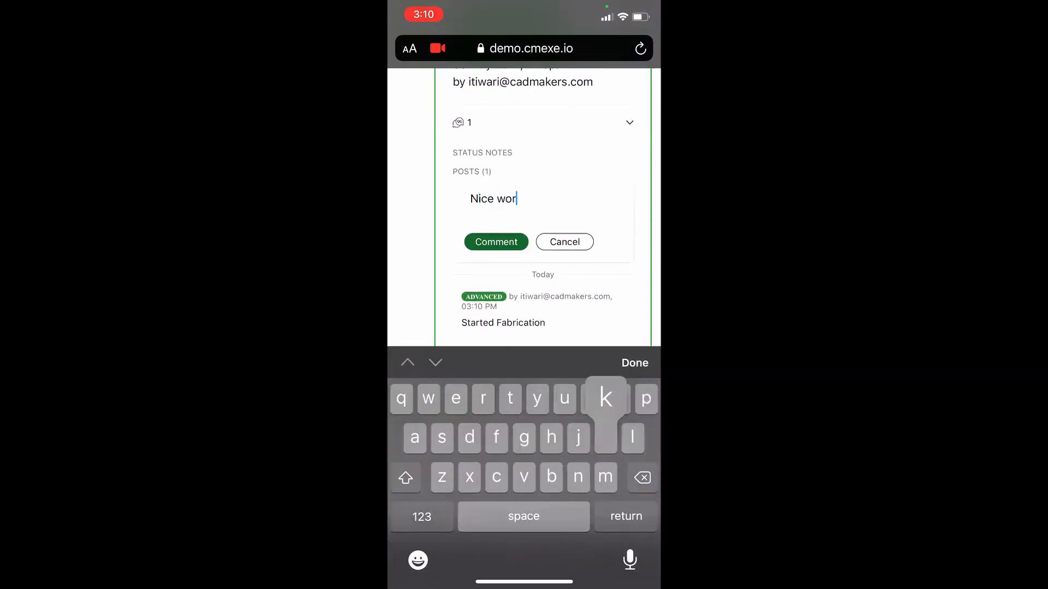
click(634, 363)
click(497, 332)
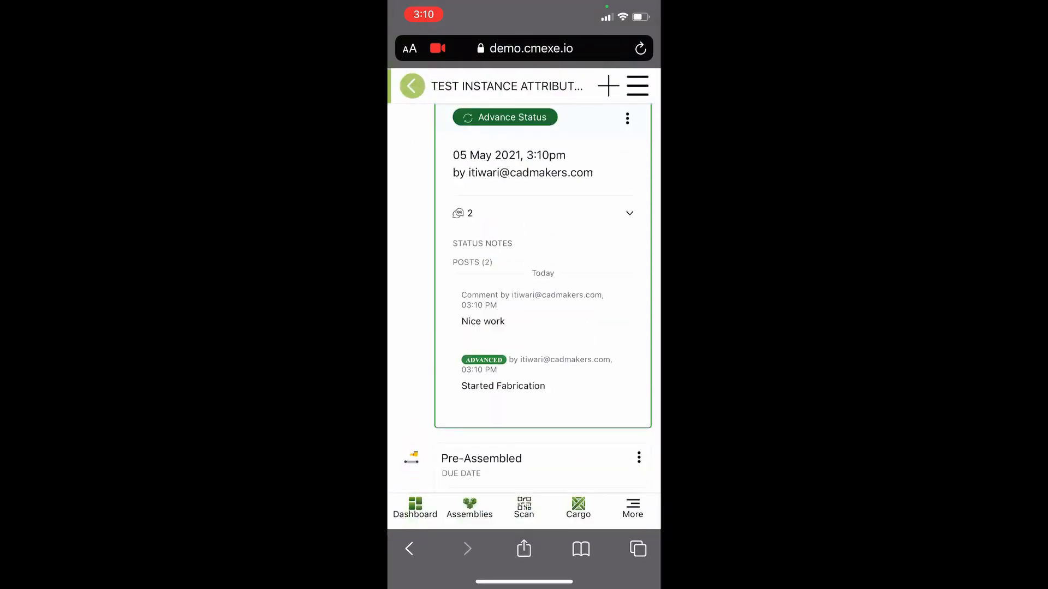
scroll(524, 300, up, 2)
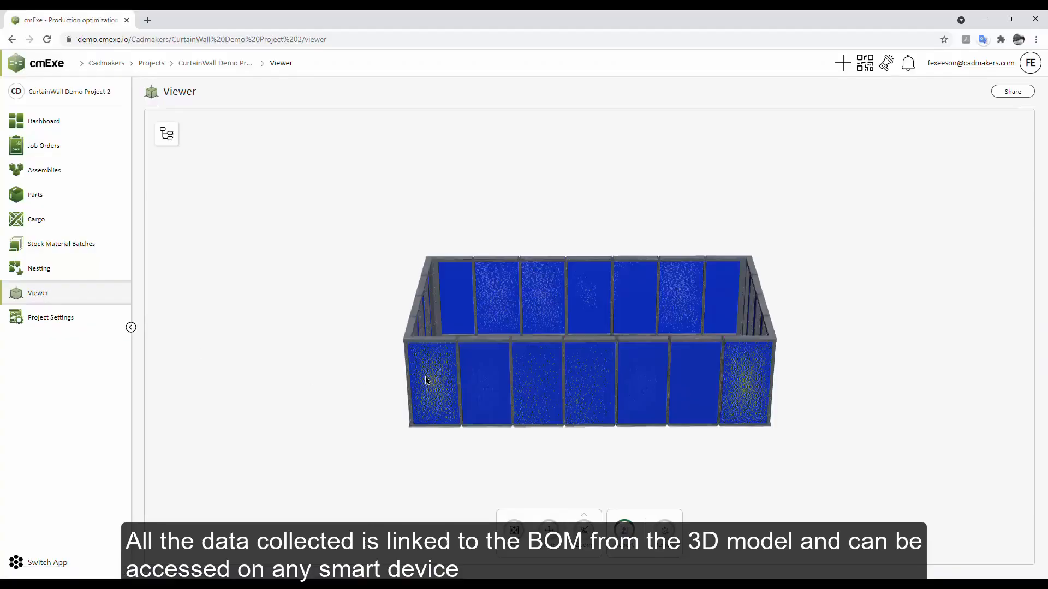
- Colour the 3D model by curtain wall assembly status and select glass panel G-1 on the long front side
click(626, 530)
drag(552, 489, 799, 477)
click(516, 376)
- Collapse the expanded assembly in the model tree and highlight the W-C02 corner assembly to inspect it in the 3D model
scroll(227, 191, up, 2)
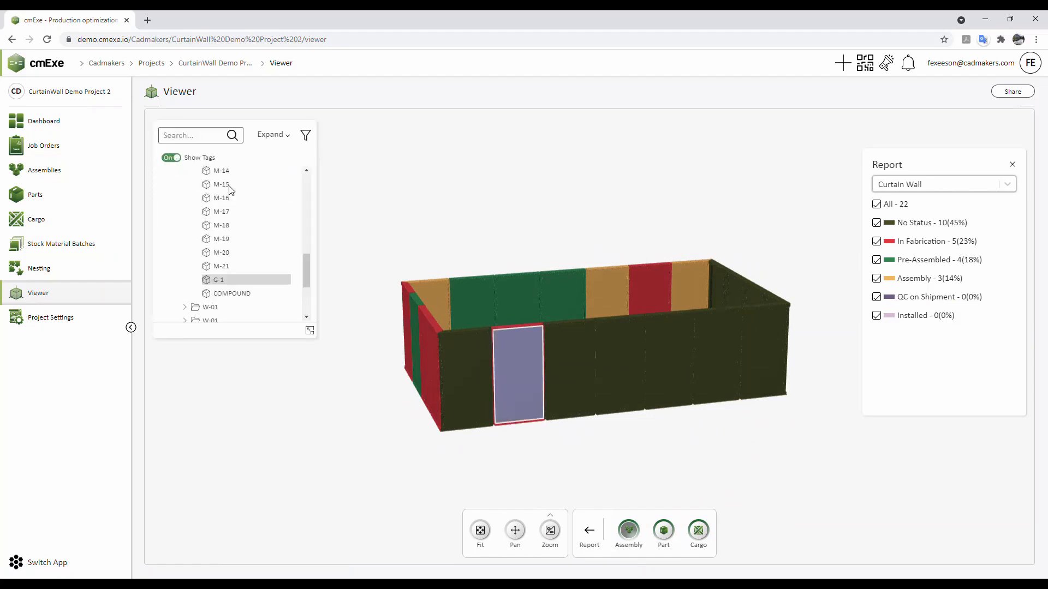
click(184, 198)
click(212, 184)
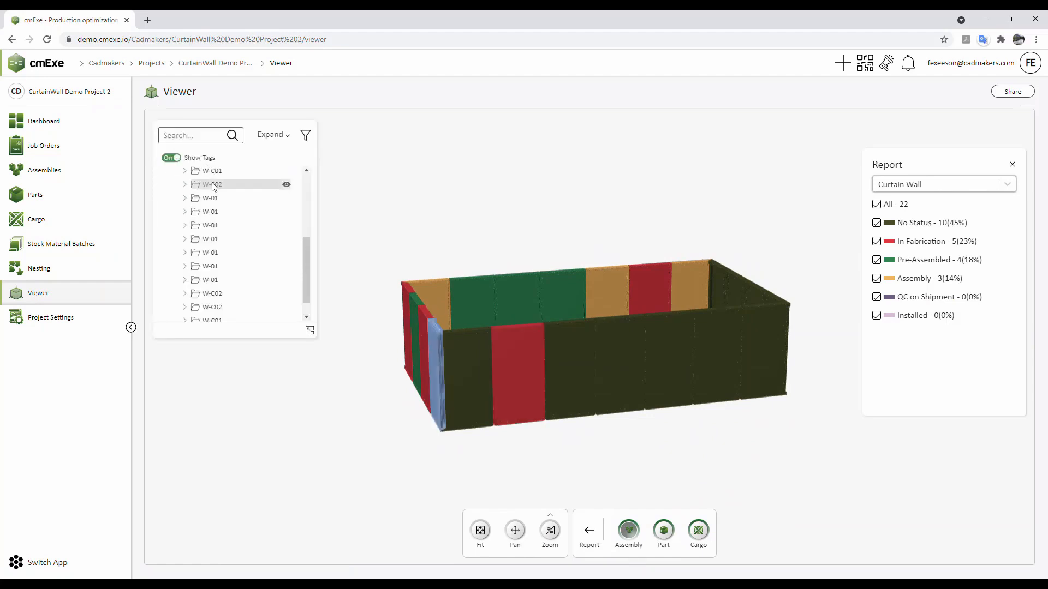
drag(415, 284, 475, 232)
- Review the notification history of status changes, open its date range calendar, and close the history
click(909, 65)
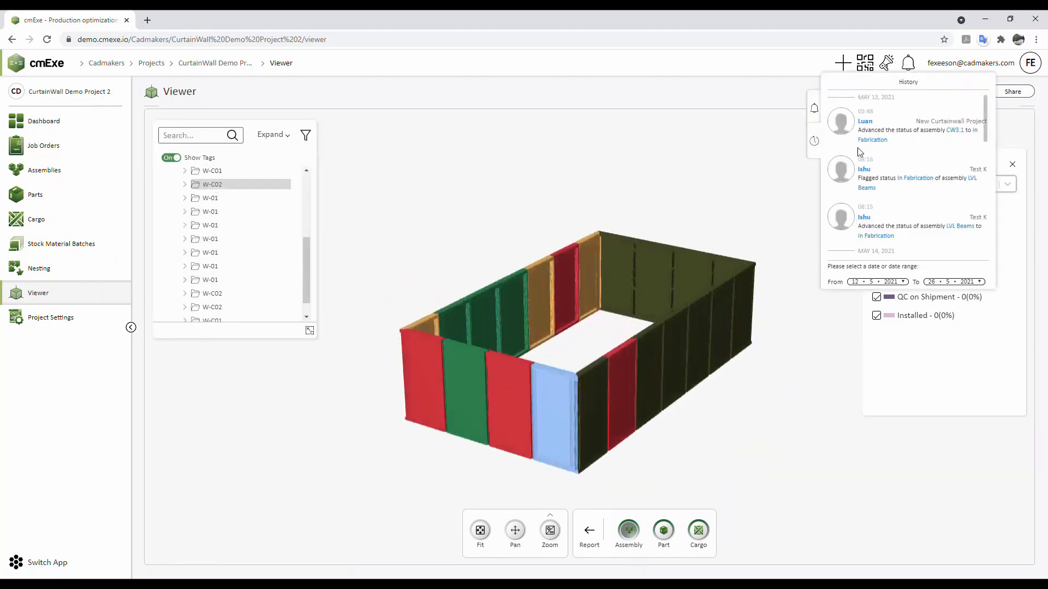
scroll(911, 188, down, 2)
scroll(910, 188, down, 3)
click(887, 283)
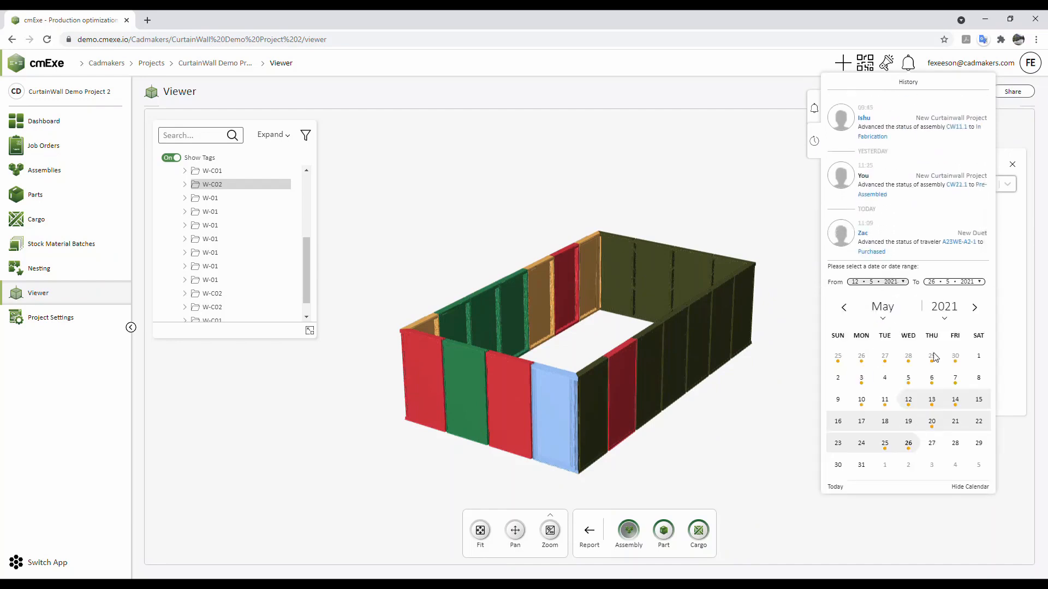
click(542, 244)
- Filter the project dashboard's assembly list to the In Fabrication status
click(44, 121)
scroll(336, 305, down, 3)
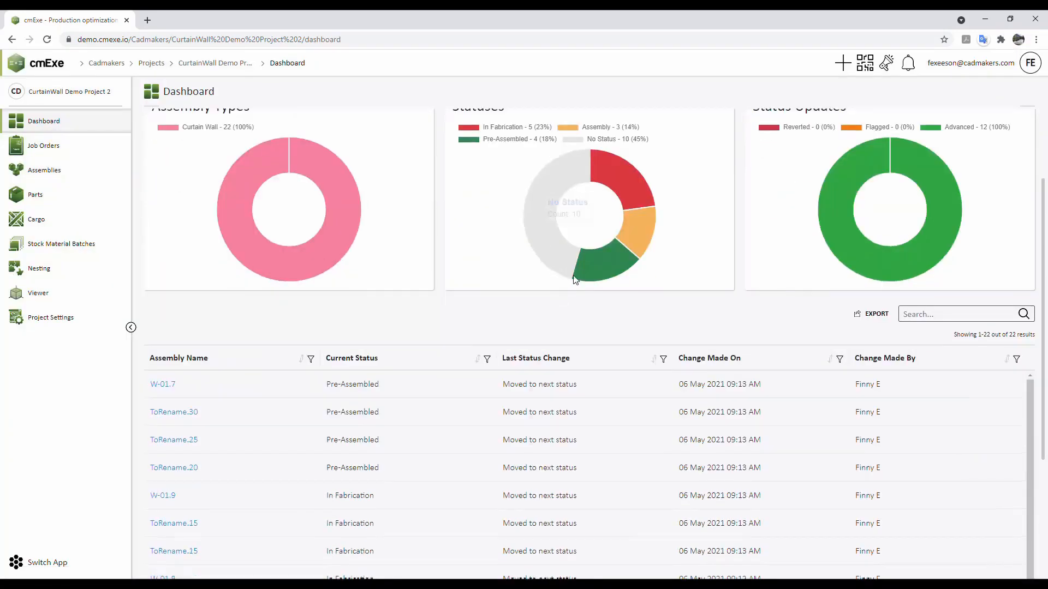
scroll(623, 219, up, 1)
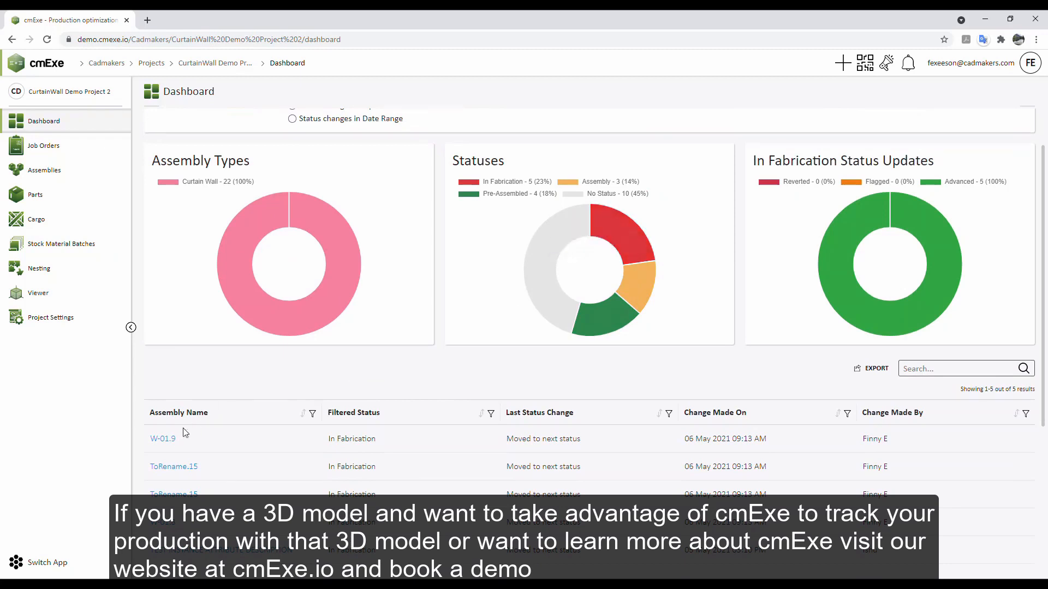
- Open the TEST INSTANCE ATTRIBUTE assembly from the filtered list and expand its In Fabrication posts
click(218, 555)
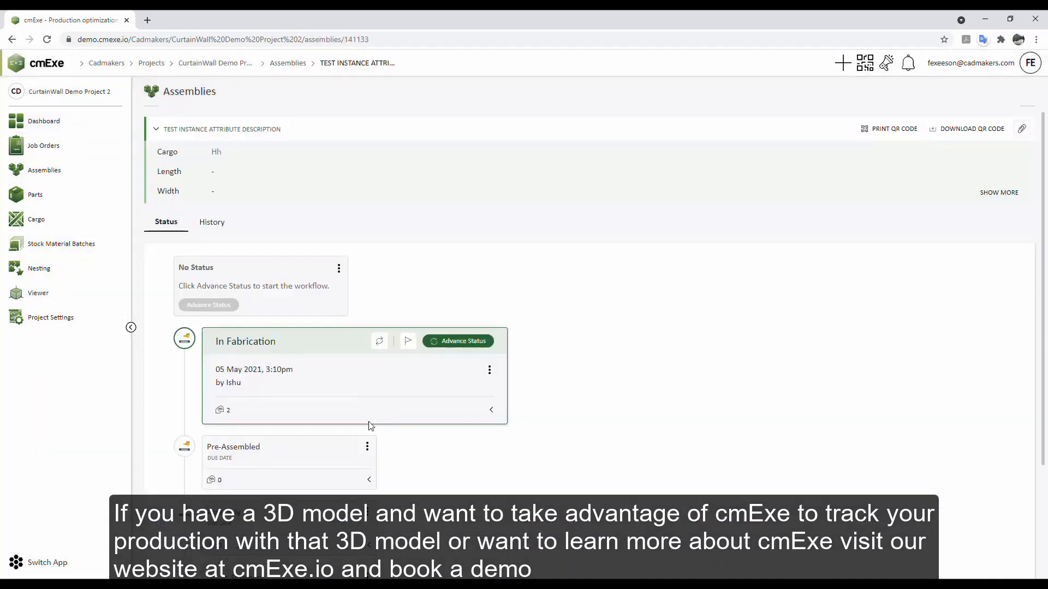
click(369, 419)
scroll(260, 472, down, 1)
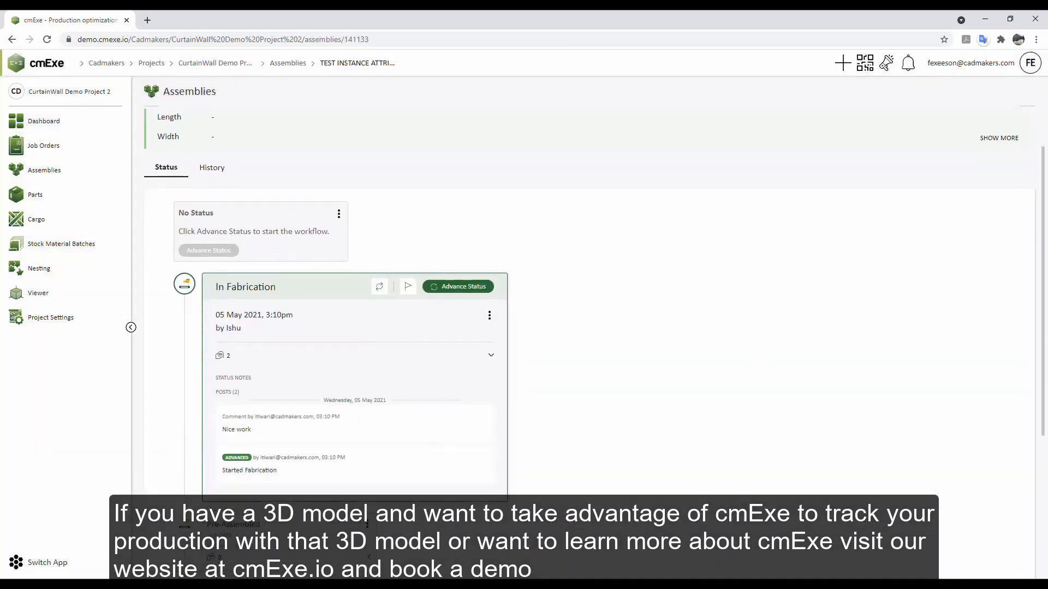